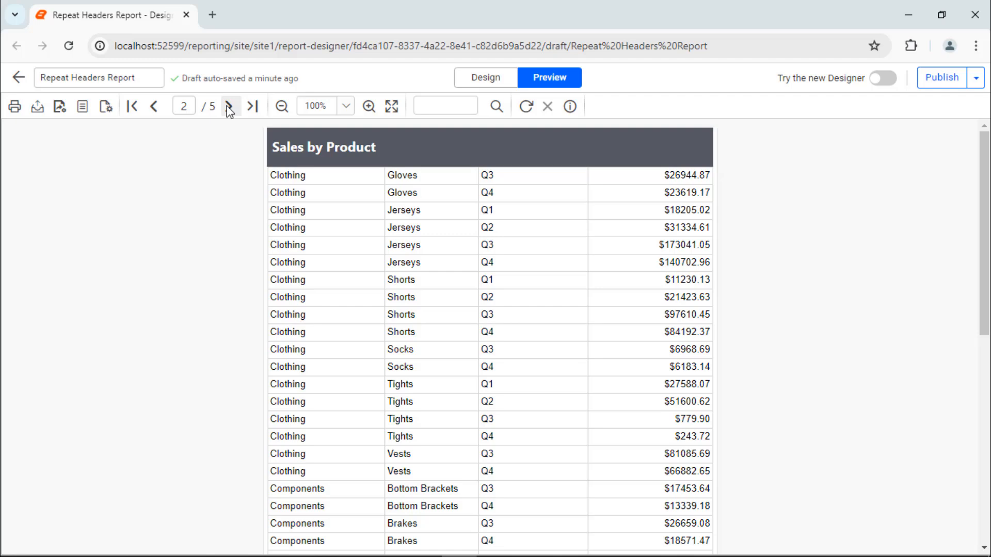
Step: Page through the finished Sales by Product report preview to examine the column headers on successive pages
{"action": "left_click", "coordinate": [228, 108]}
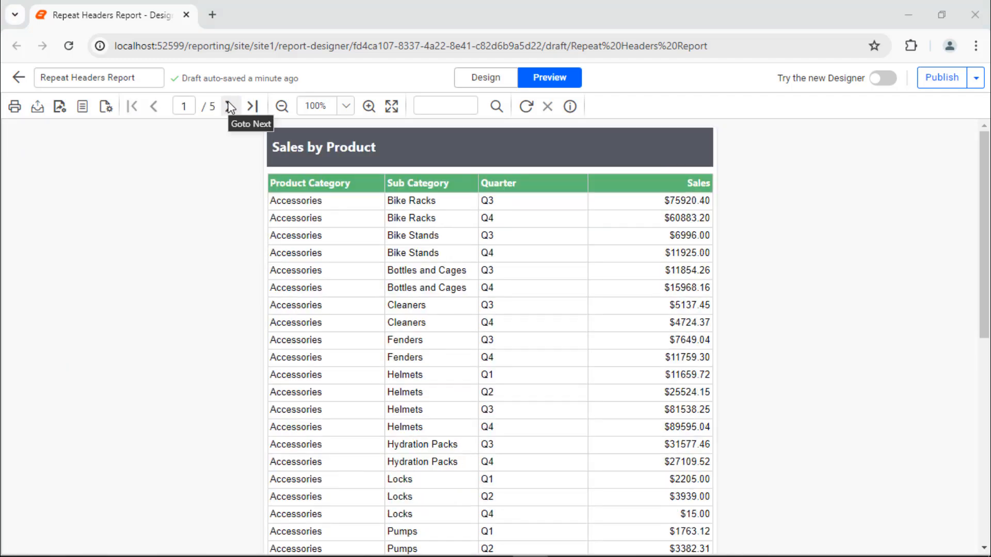
{"action": "left_click", "coordinate": [231, 107]}
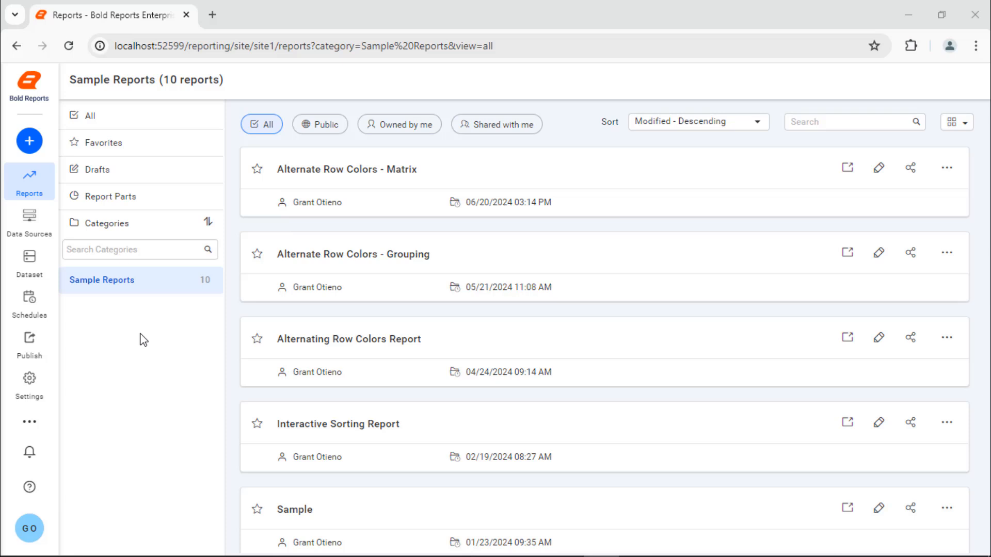
Step: Create a new report named "Repeat Headers Report" in the Sample Reports category and open it for design
{"action": "left_click", "coordinate": [29, 141]}
{"action": "left_click", "coordinate": [26, 138]}
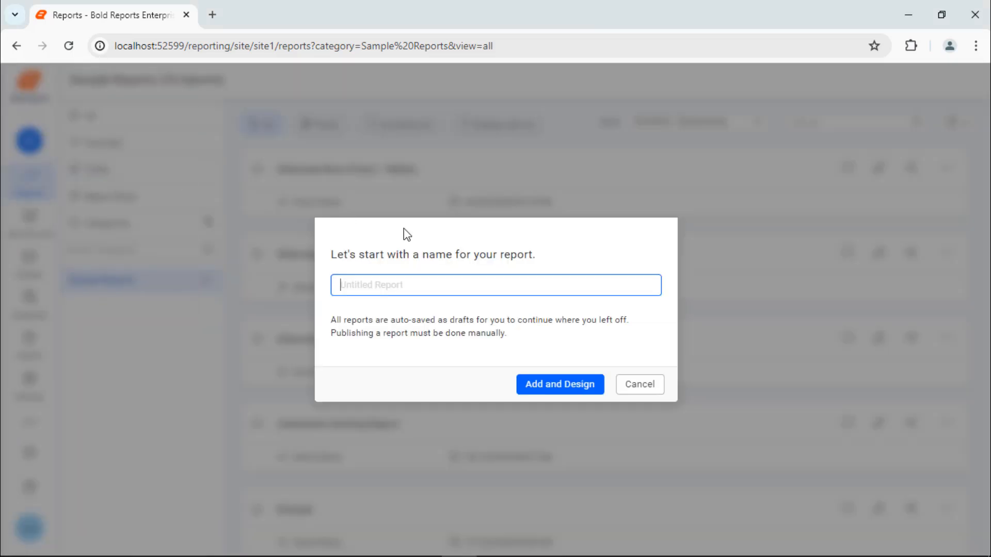
{"action": "type", "text": "Repeat Headers Report"}
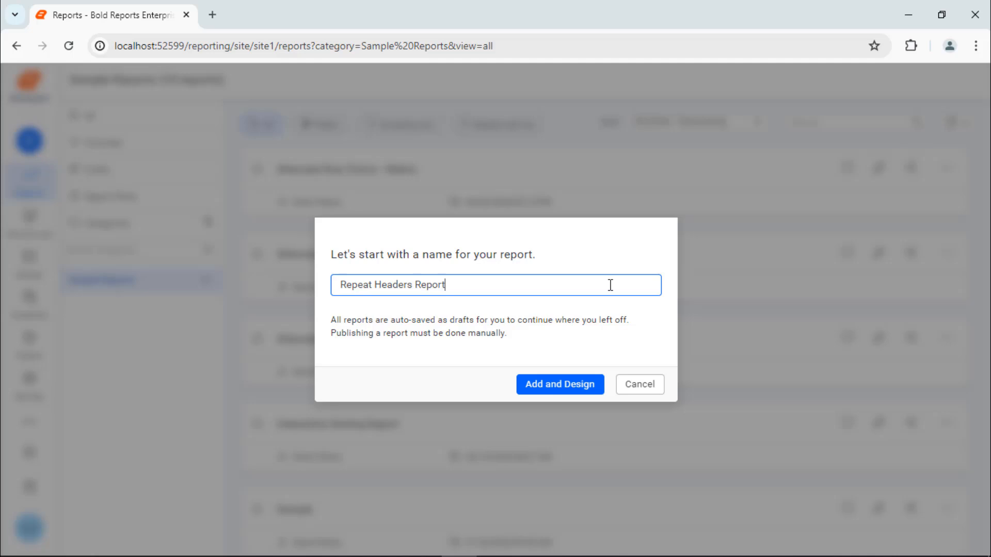
{"action": "left_click", "coordinate": [567, 384]}
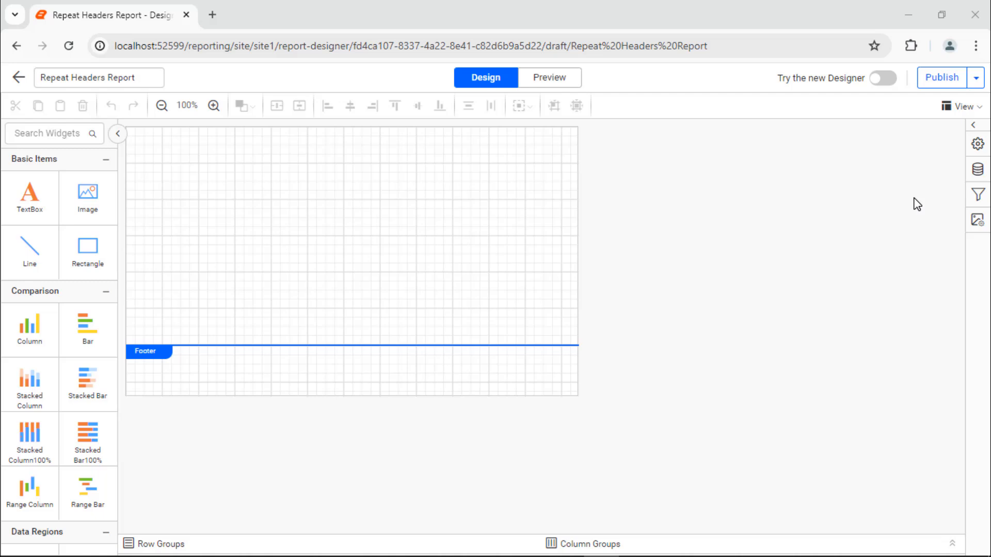
Step: Start a new Microsoft SQL data source for the report and name it AdventureWorks
{"action": "left_click", "coordinate": [978, 169]}
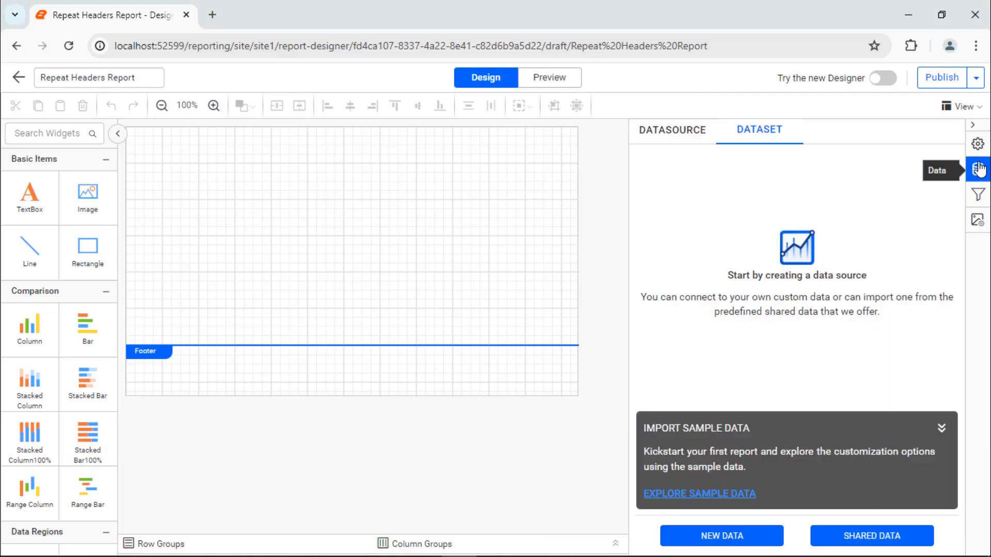
{"action": "left_click", "coordinate": [750, 524]}
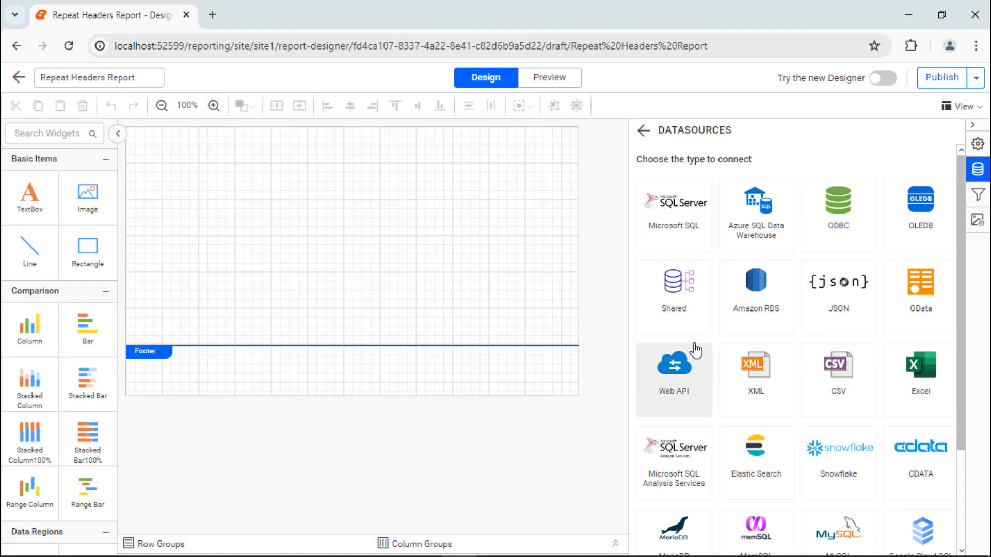
{"action": "left_click", "coordinate": [665, 226]}
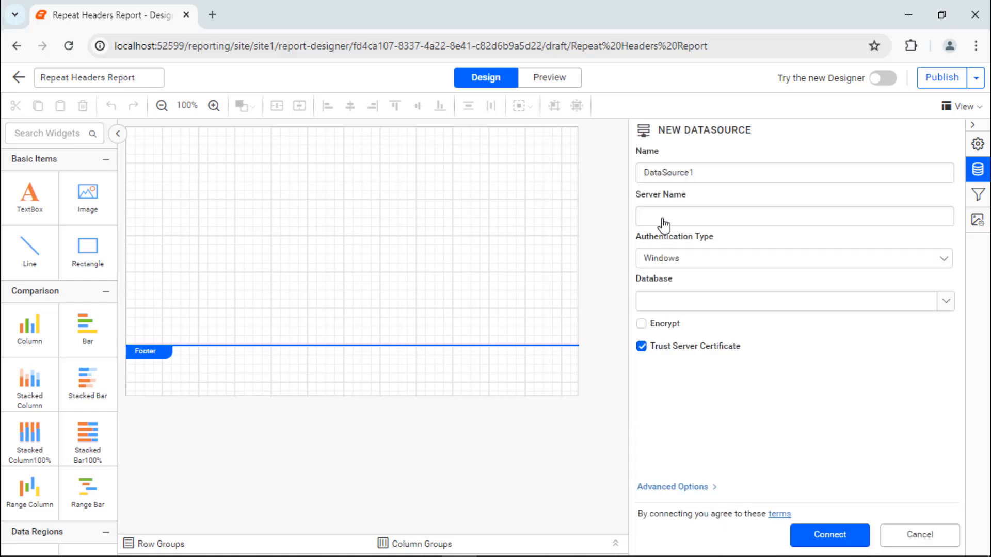
{"action": "double_click", "coordinate": [777, 164]}
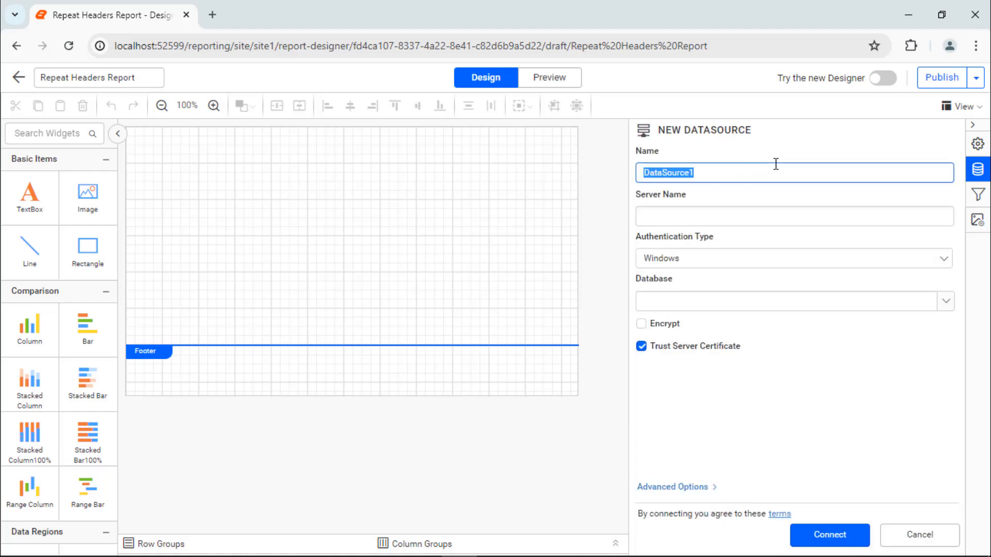
{"action": "type", "text": "AdventureWorks"}
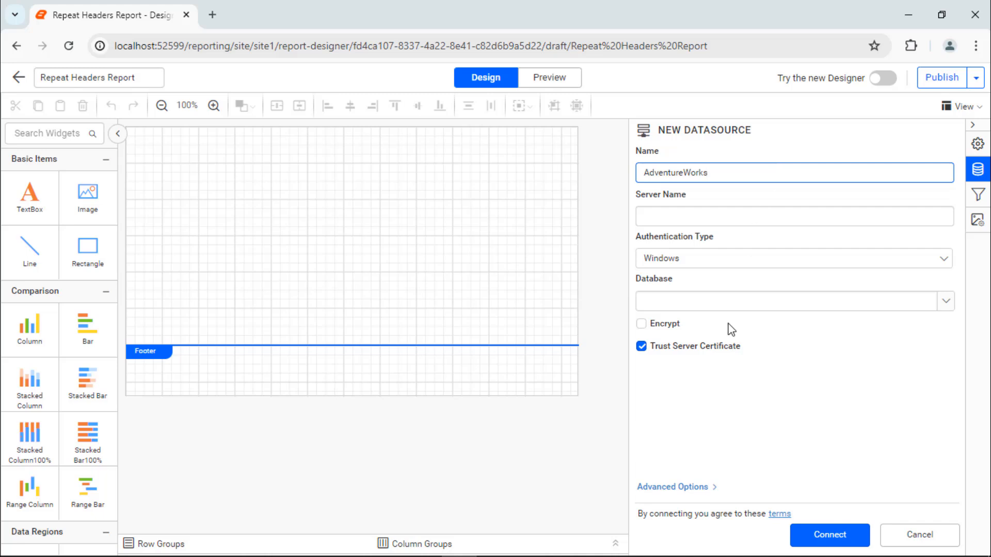
Step: Paste the connection string for the AdventureWorks data source, set its authentication type to None, and connect
{"action": "left_click", "coordinate": [695, 490]}
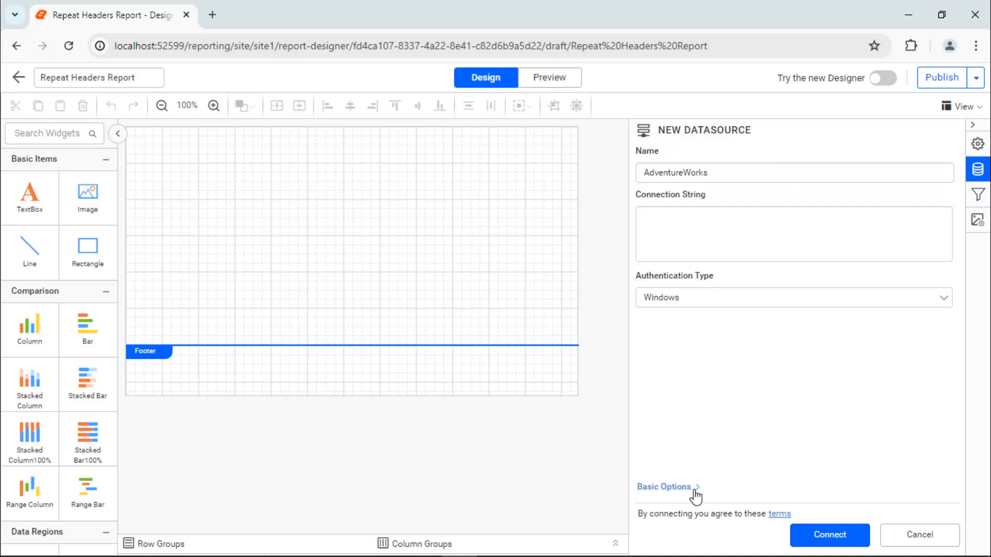
{"action": "left_click", "coordinate": [922, 245]}
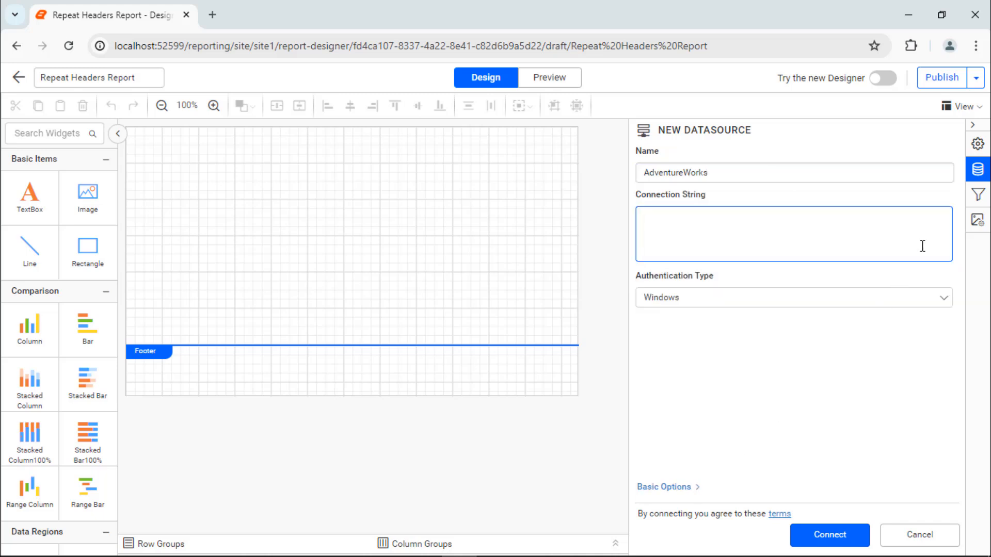
{"action": "key", "text": "ctrl+v"}
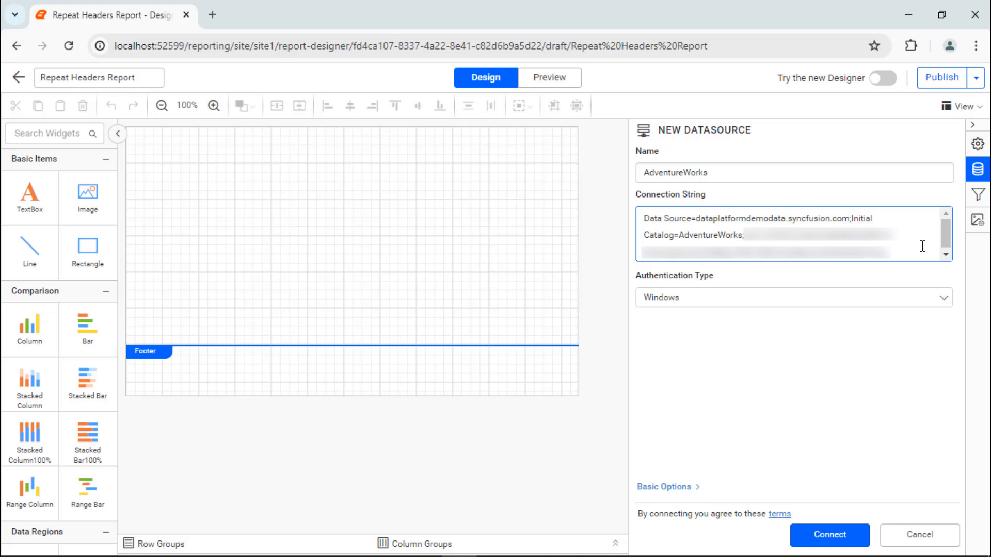
{"action": "left_click", "coordinate": [924, 305]}
{"action": "left_click", "coordinate": [919, 380]}
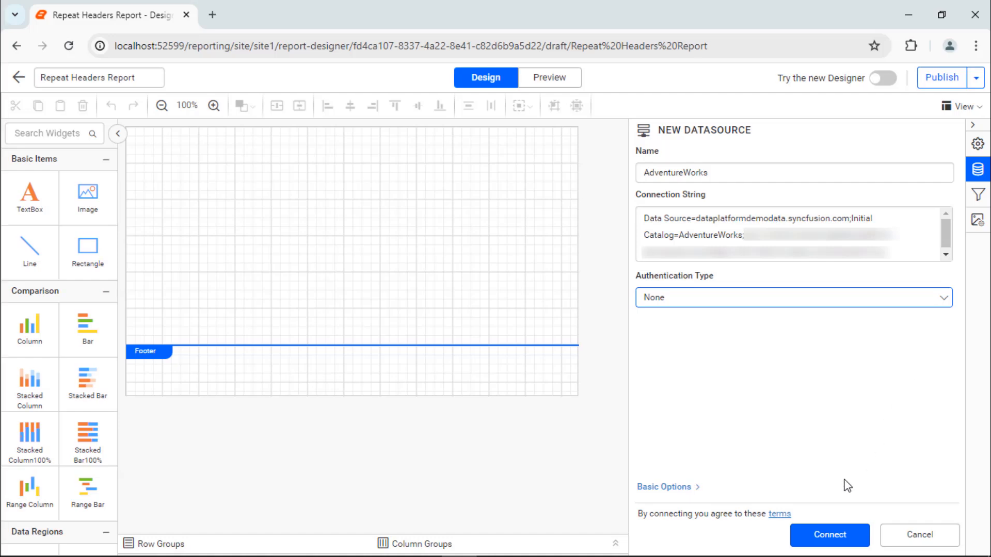
{"action": "left_click", "coordinate": [824, 534]}
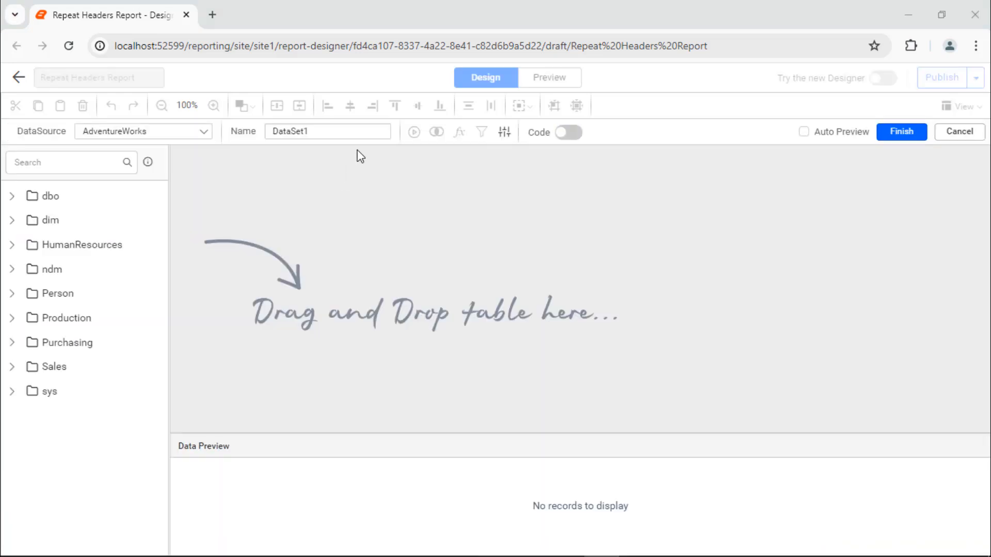
Step: Create ProductionDataset from the pasted SQL query grouping sales by category, subcategory and quarter between 1/1/2003 and 12/31/2004, execute it, and finish
{"action": "double_click", "coordinate": [372, 131]}
{"action": "type", "text": "ProductionDataset"}
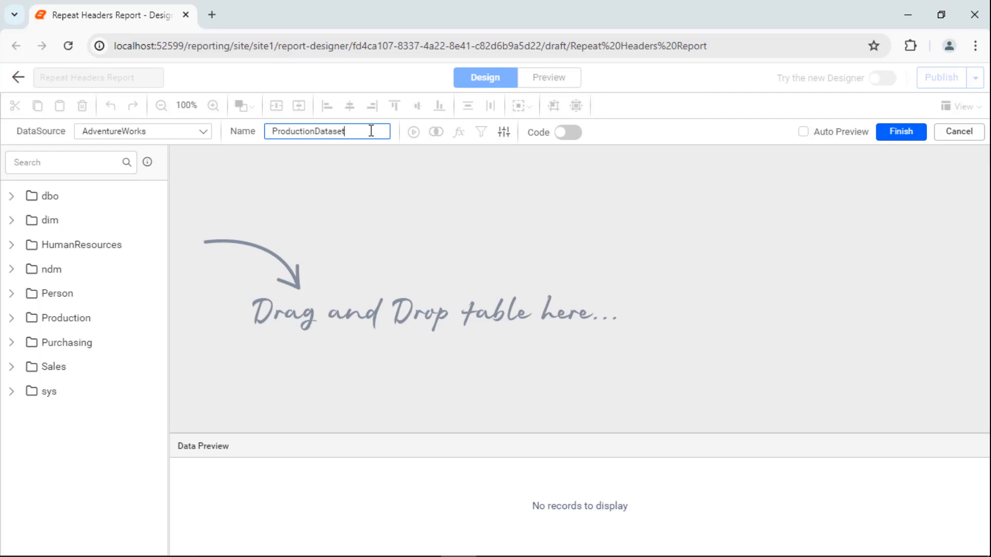
{"action": "left_click", "coordinate": [568, 133]}
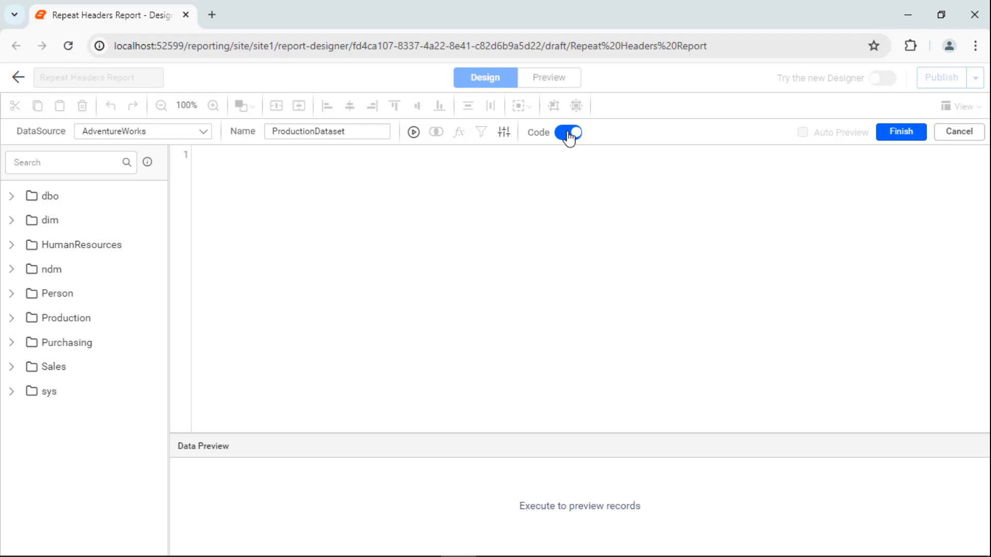
{"action": "key", "text": "ctrl+v"}
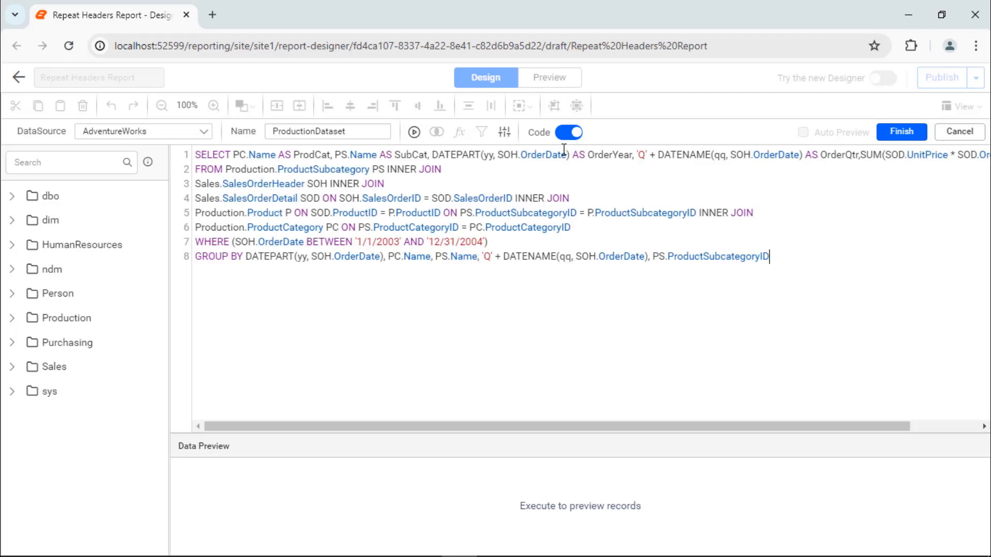
{"action": "left_click", "coordinate": [414, 132]}
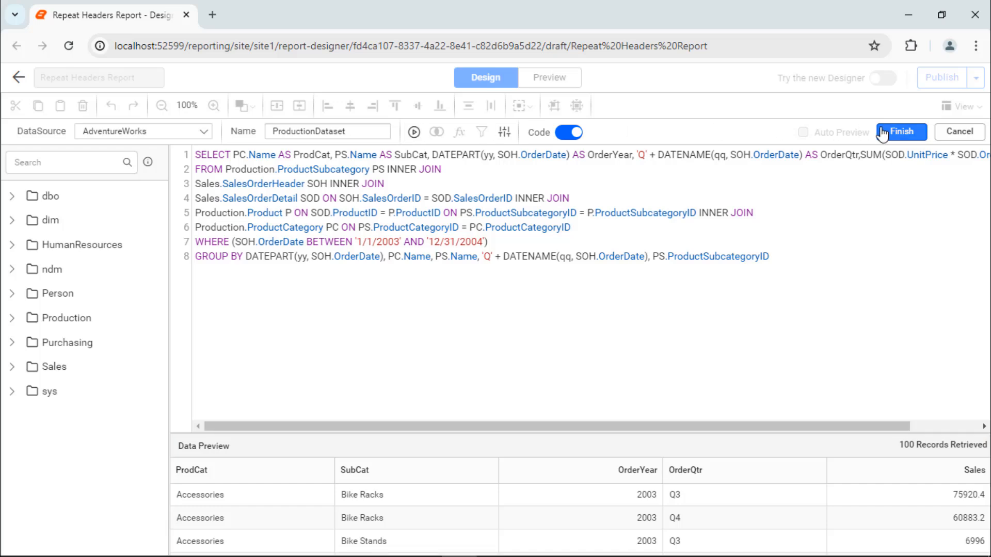
{"action": "left_click", "coordinate": [897, 132]}
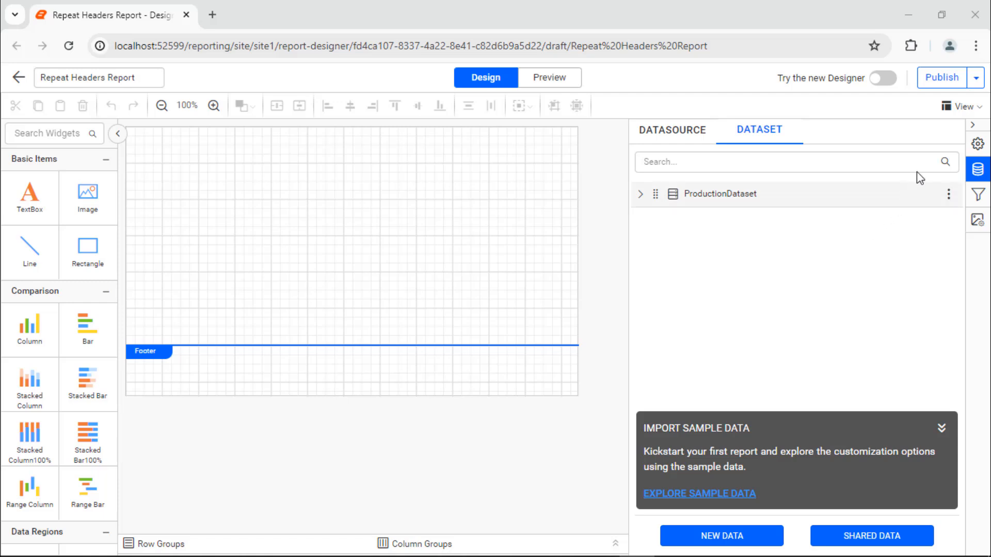
Step: Show the report header and place a rectangle in it, stretched across the page width and about 69 px high
{"action": "left_click", "coordinate": [978, 108]}
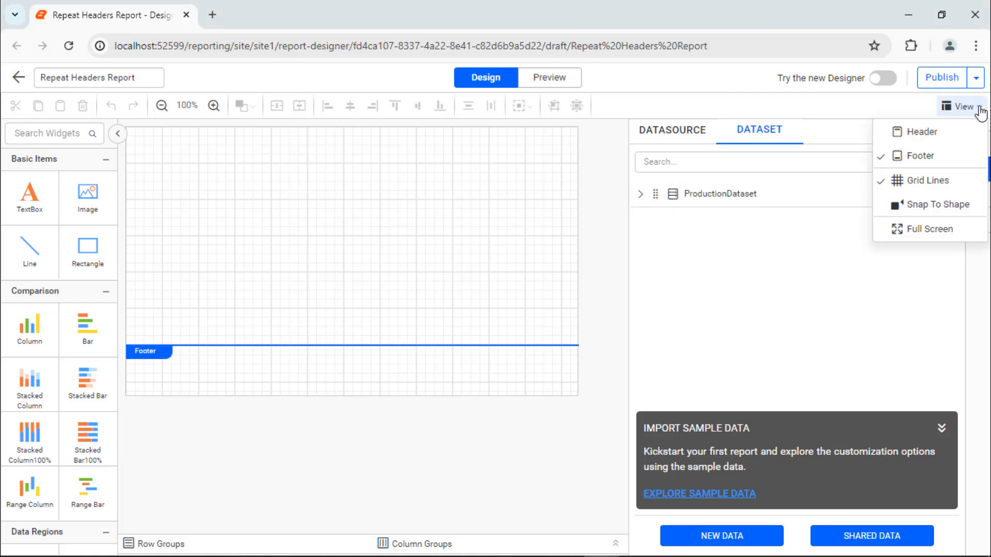
{"action": "left_click", "coordinate": [952, 132]}
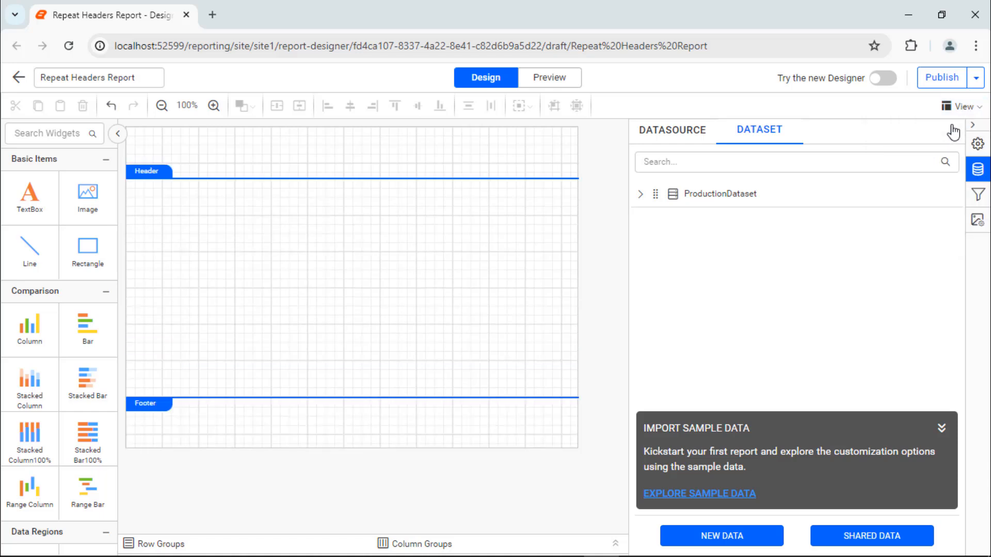
{"action": "left_click_drag", "start_coordinate": [87, 247], "coordinate": [137, 133]}
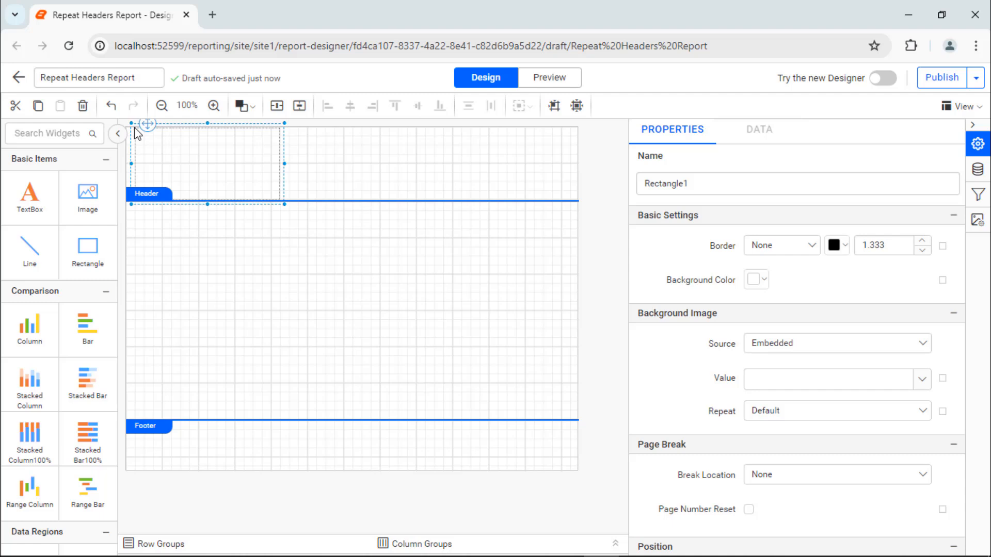
{"action": "left_click_drag", "start_coordinate": [284, 205], "coordinate": [557, 181]}
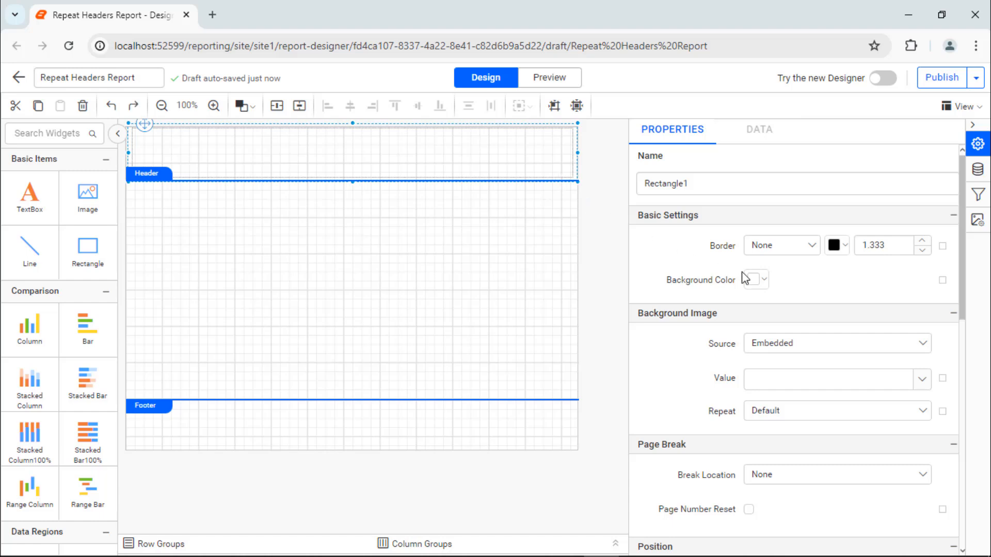
Step: Set the header rectangle's background color to rgba(83,84,96,1)
{"action": "left_click", "coordinate": [758, 280]}
{"action": "left_click", "coordinate": [850, 460]}
{"action": "type", "text": "rgba(83,84,96,1)"}
{"action": "left_click", "coordinate": [835, 485]}
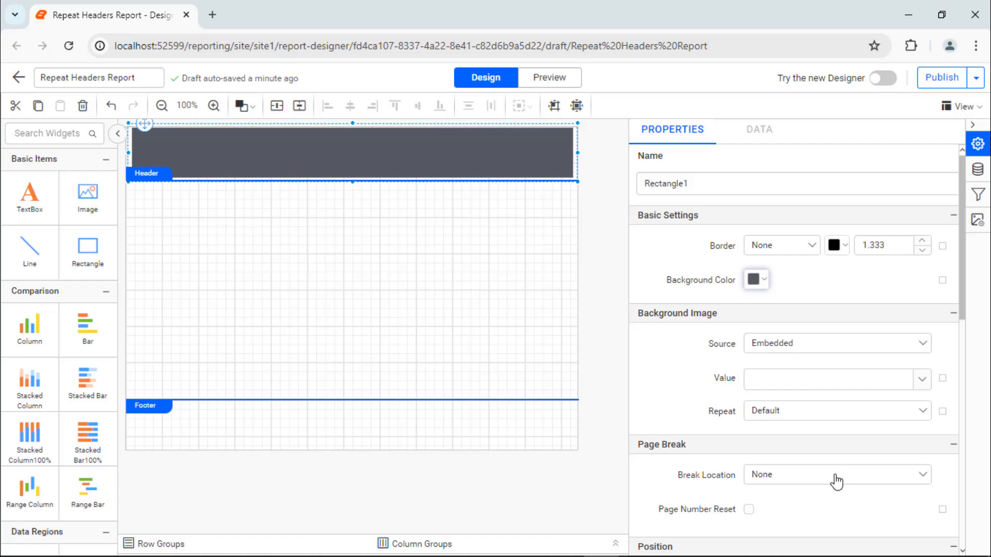
Step: Place a text box reading "Sales by Product" on the header rectangle, widened to about two thirds of the rectangle's width
{"action": "left_click_drag", "start_coordinate": [29, 196], "coordinate": [135, 145]}
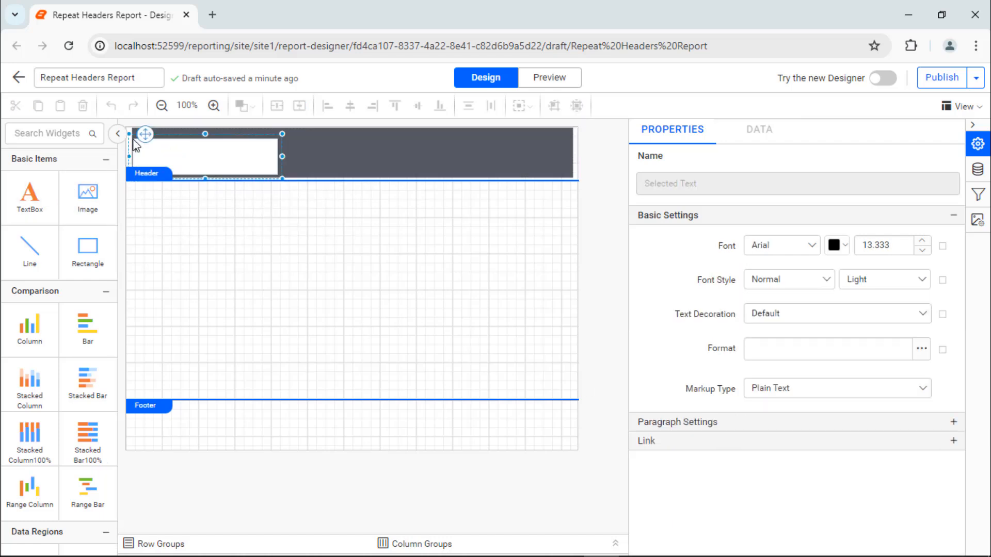
{"action": "left_click_drag", "start_coordinate": [282, 156], "coordinate": [426, 155]}
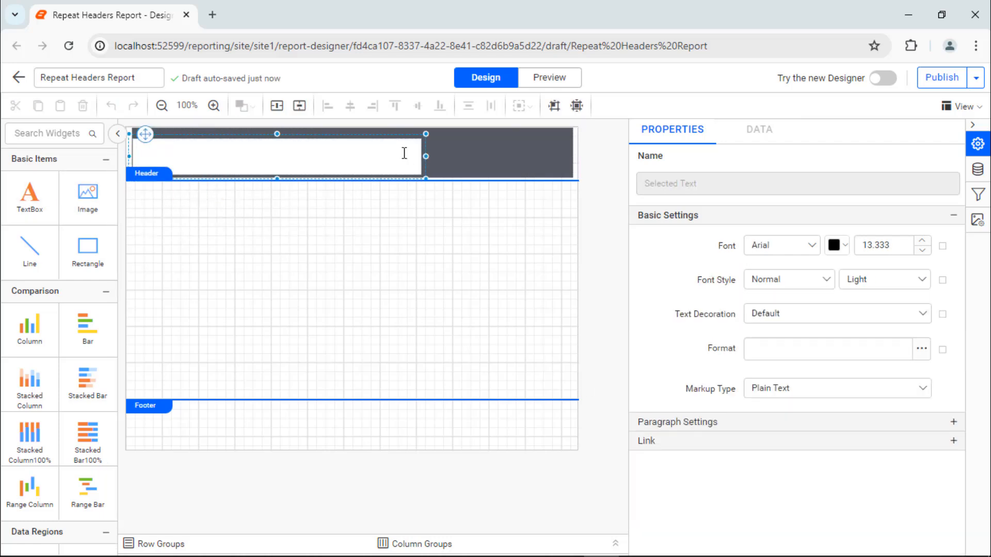
{"action": "type", "text": "Sales by Product"}
{"action": "left_click", "coordinate": [413, 154]}
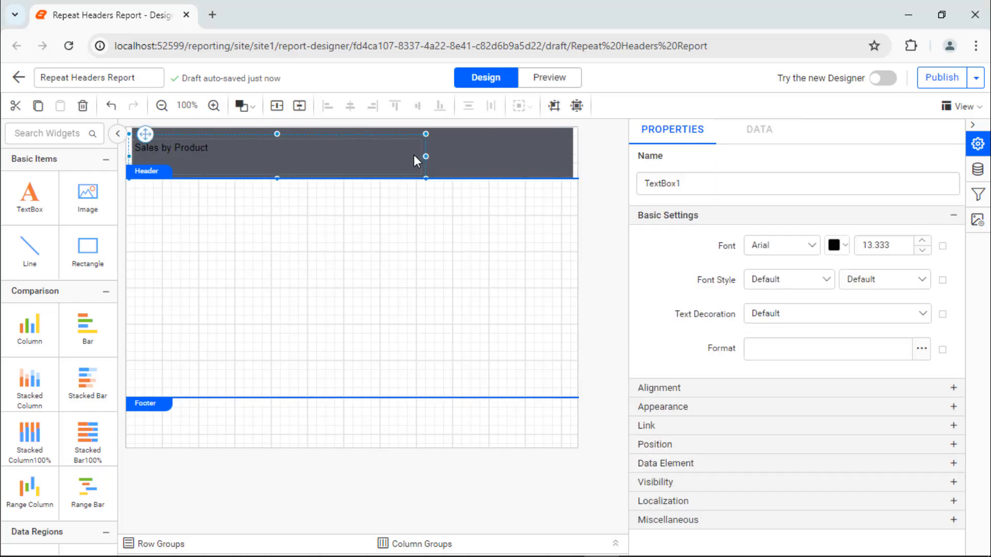
Step: Set the Sales by Product title's font to Segoe UI and its color to white
{"action": "left_click", "coordinate": [800, 246]}
{"action": "type", "text": "Seg"}
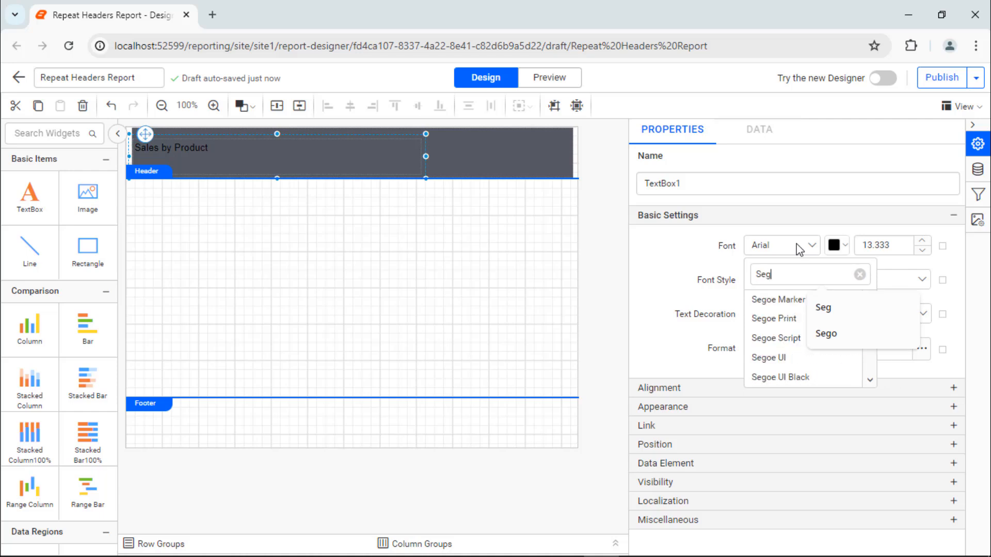
{"action": "left_click", "coordinate": [775, 356]}
{"action": "left_click", "coordinate": [837, 245]}
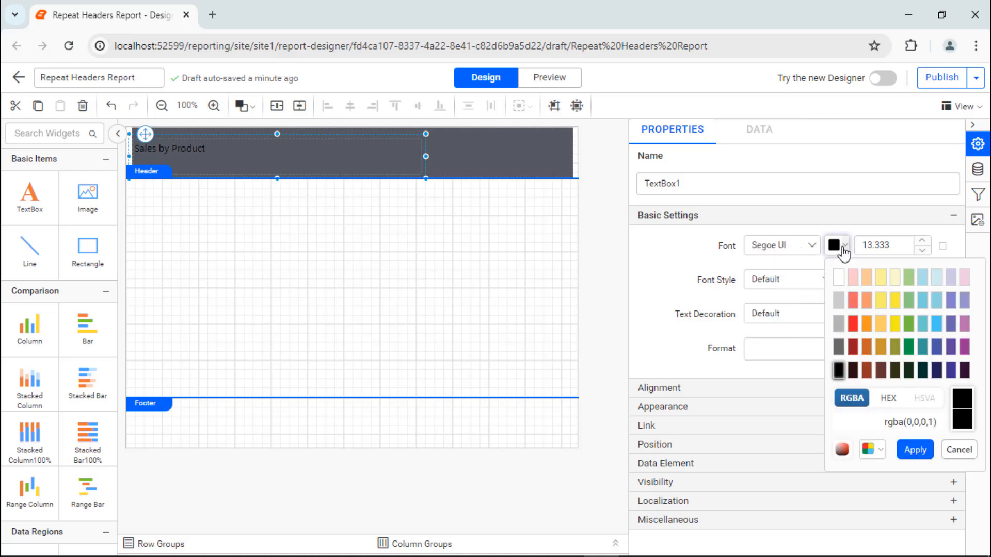
{"action": "left_click", "coordinate": [839, 273]}
{"action": "left_click", "coordinate": [914, 449]}
Step: Set the title's font size to 18.333 and its weight to Bold
{"action": "double_click", "coordinate": [883, 246]}
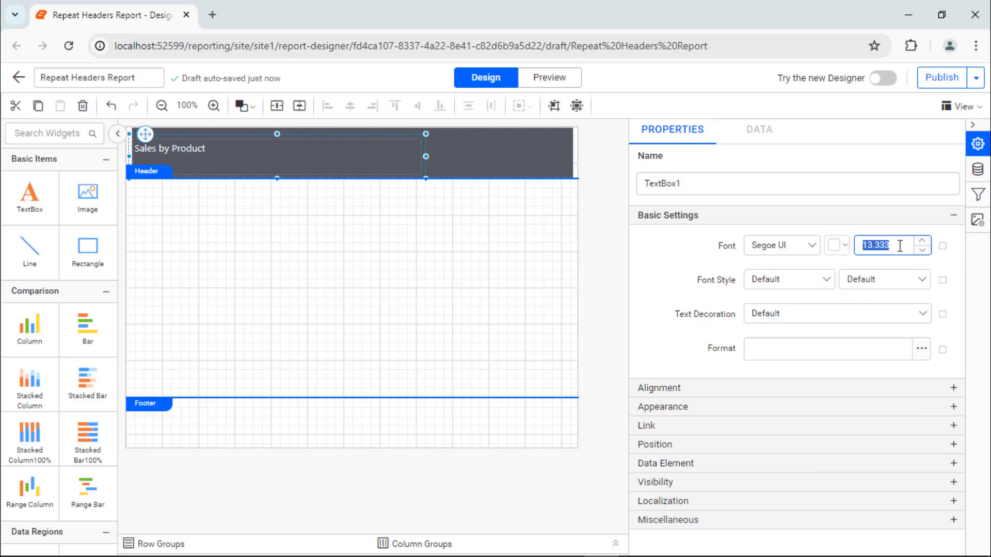
{"action": "type", "text": "18.333"}
{"action": "key", "text": "Return"}
{"action": "left_click", "coordinate": [895, 279]}
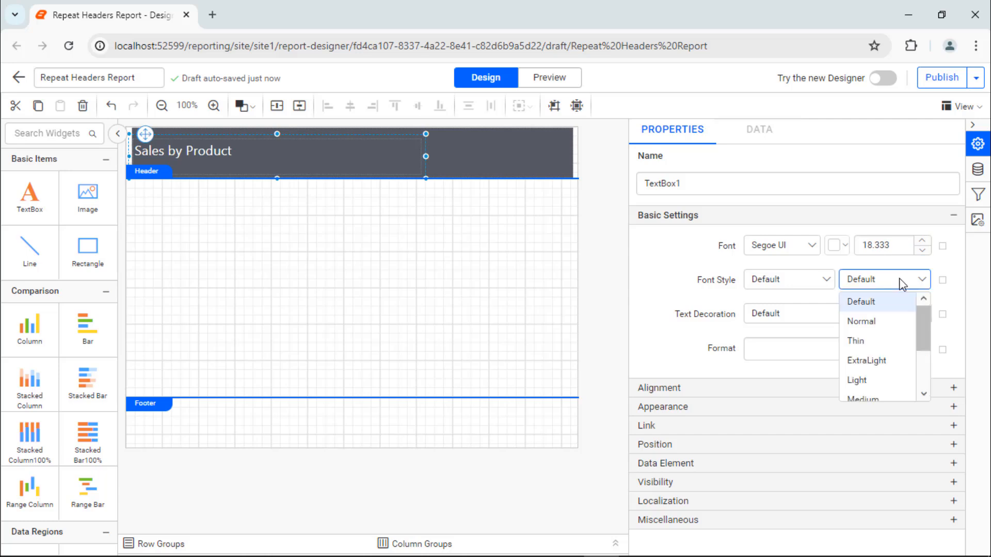
{"action": "left_click", "coordinate": [899, 398]}
Step: Set the title text box's vertical alignment to Middle
{"action": "left_click", "coordinate": [896, 393]}
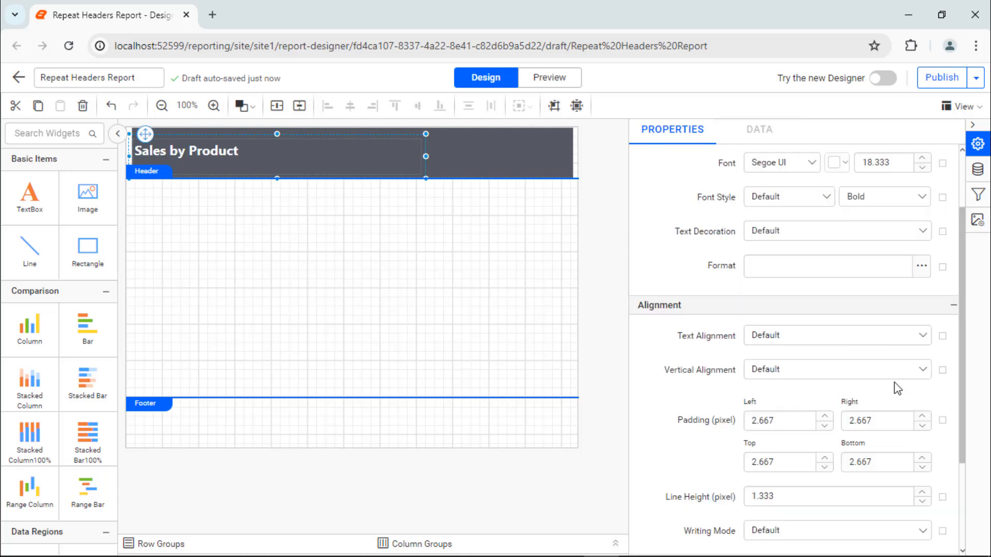
{"action": "left_click", "coordinate": [895, 370]}
{"action": "left_click", "coordinate": [877, 432]}
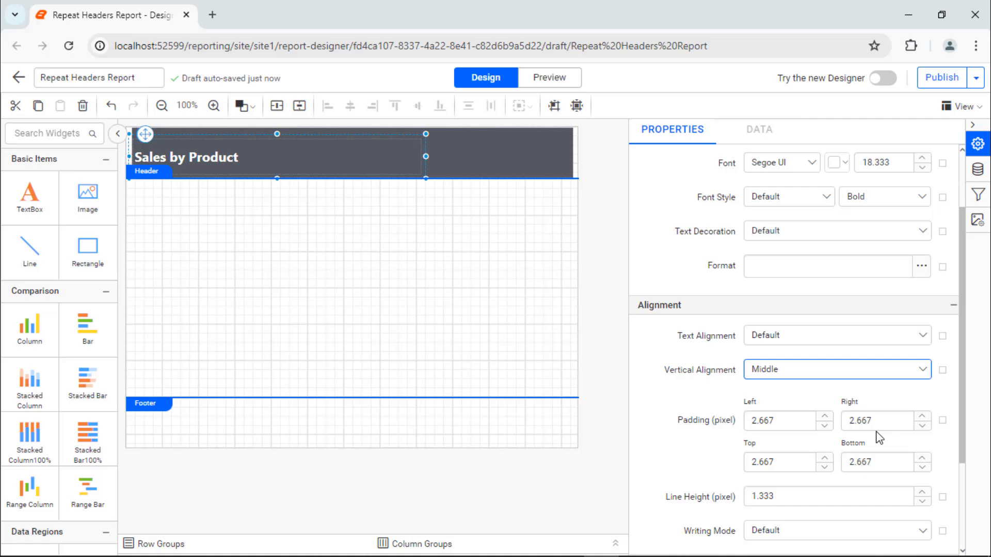
Step: Extend the header rectangle slightly leftward, and tighten the page header by raising and shortening the title text box and reducing the rectangle's height
{"action": "left_click", "coordinate": [128, 152]}
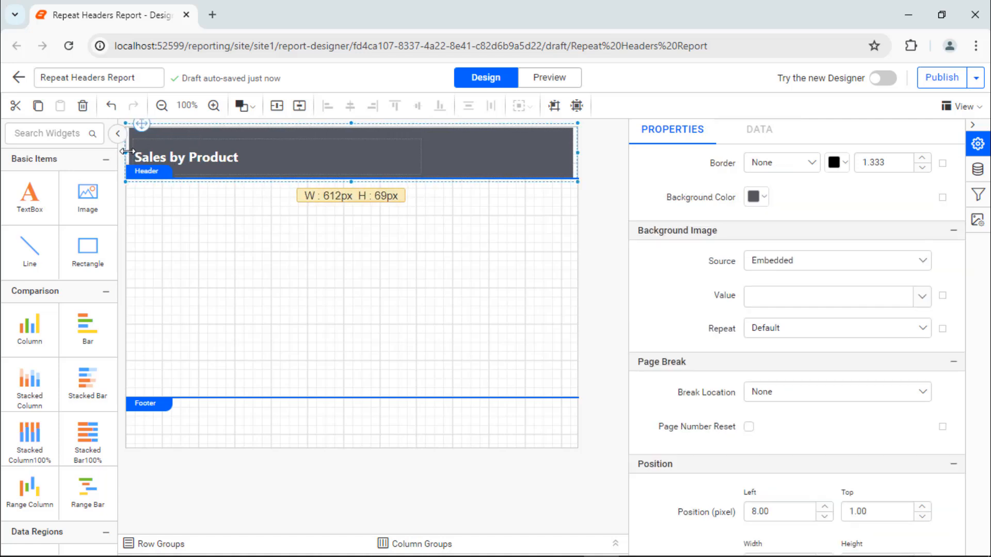
{"action": "left_click_drag", "start_coordinate": [128, 151], "coordinate": [126, 151]}
{"action": "left_click", "coordinate": [245, 157]}
{"action": "left_click_drag", "start_coordinate": [278, 135], "coordinate": [277, 129]}
{"action": "left_click_drag", "start_coordinate": [276, 178], "coordinate": [276, 163]}
{"action": "left_click", "coordinate": [310, 175]}
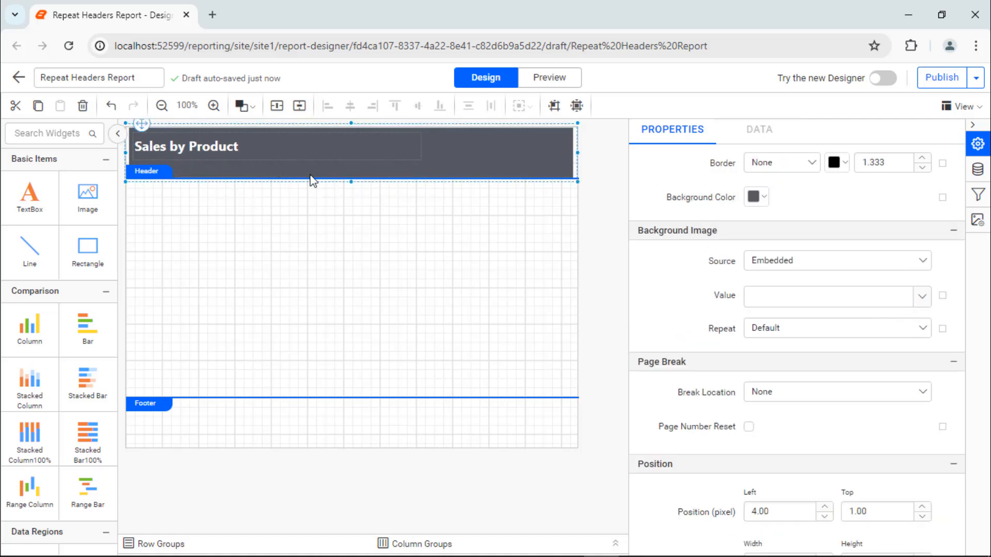
{"action": "left_click_drag", "start_coordinate": [351, 182], "coordinate": [353, 170]}
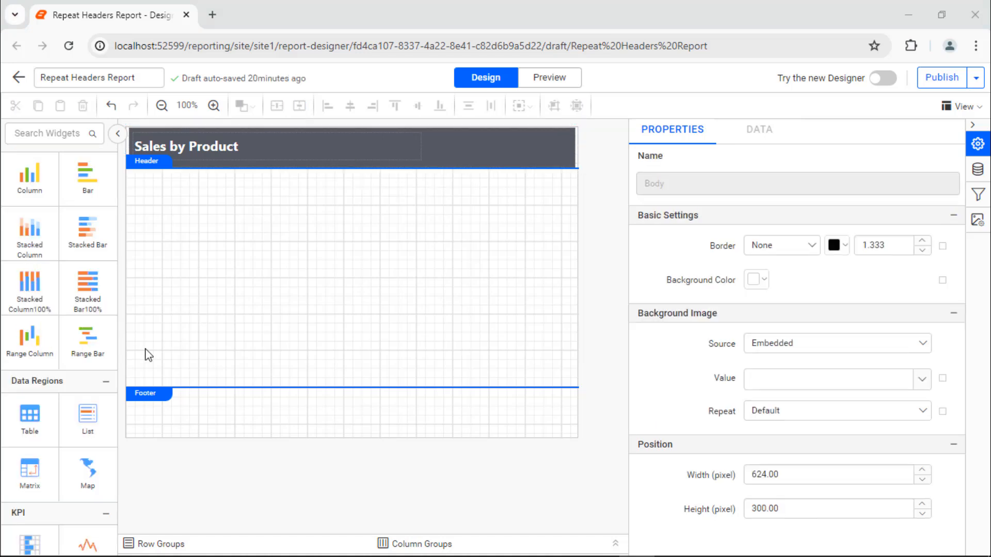
Step: Insert a table in the report body just below the header and add a fourth column after its last one
{"action": "left_click_drag", "start_coordinate": [29, 413], "coordinate": [132, 182]}
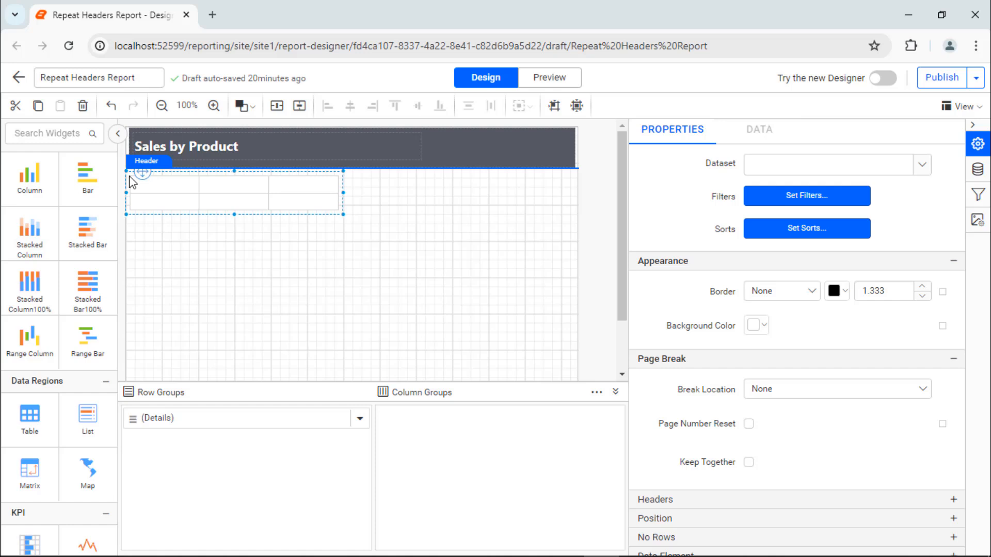
{"action": "left_click", "coordinate": [304, 184]}
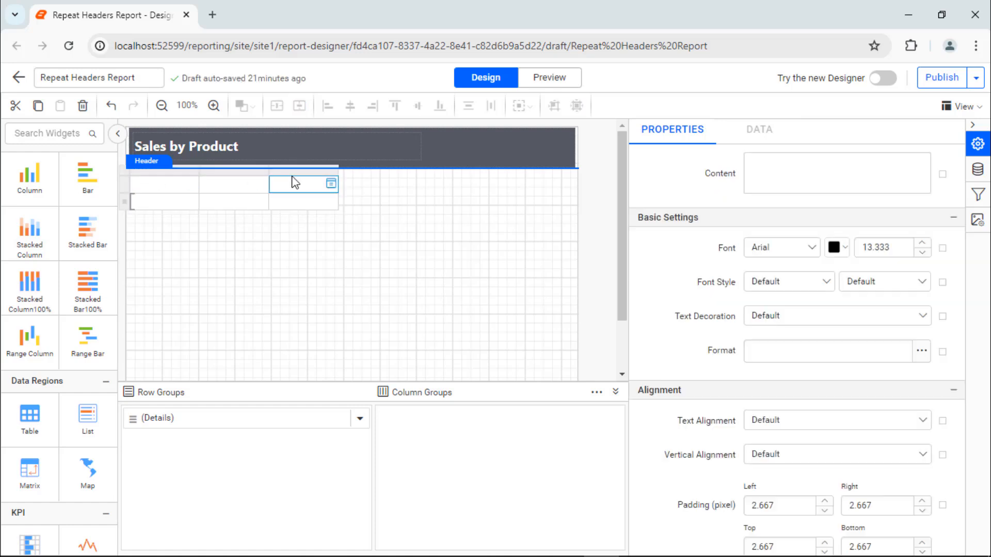
{"action": "right_click", "coordinate": [297, 182]}
{"action": "mouse_move", "coordinate": [347, 310]}
{"action": "left_click", "coordinate": [436, 334]}
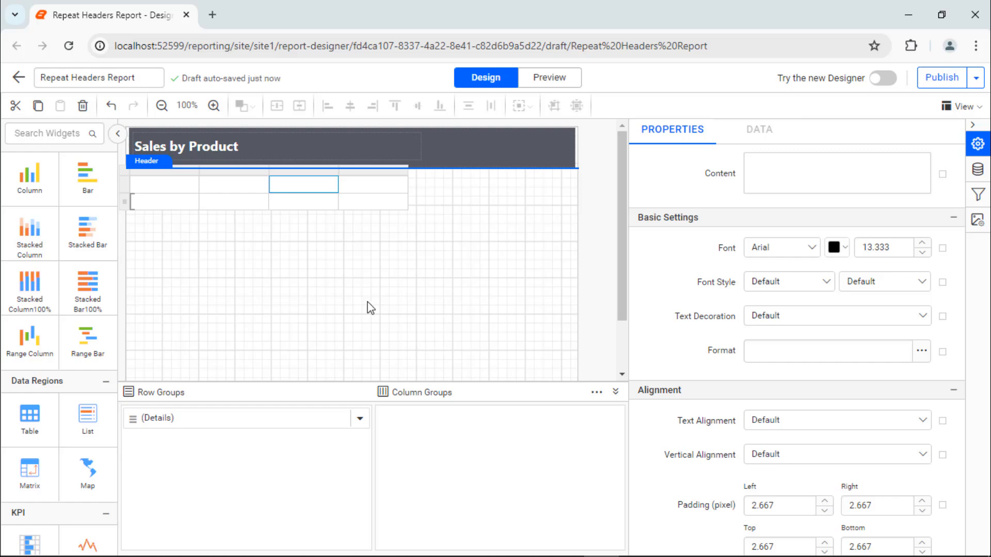
Step: Label the first table header cell "Product Category" and widen its column to fit the text
{"action": "left_click", "coordinate": [165, 184]}
{"action": "left_click", "coordinate": [864, 155]}
{"action": "type", "text": "Product Category"}
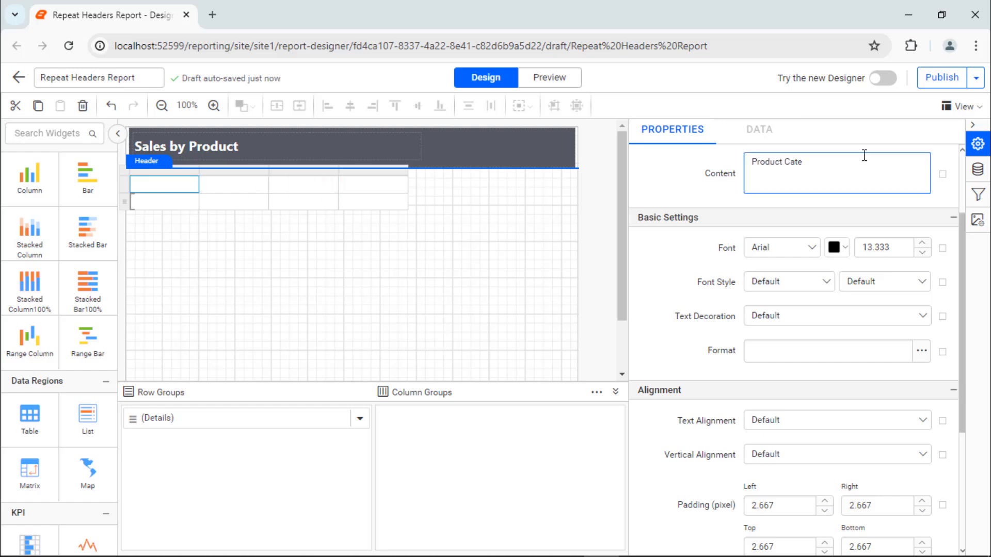
{"action": "left_click", "coordinate": [826, 202]}
{"action": "left_click_drag", "start_coordinate": [196, 172], "coordinate": [244, 177]}
Step: Label the second table header cell "Sub Category" and widen its column slightly
{"action": "left_click", "coordinate": [281, 184]}
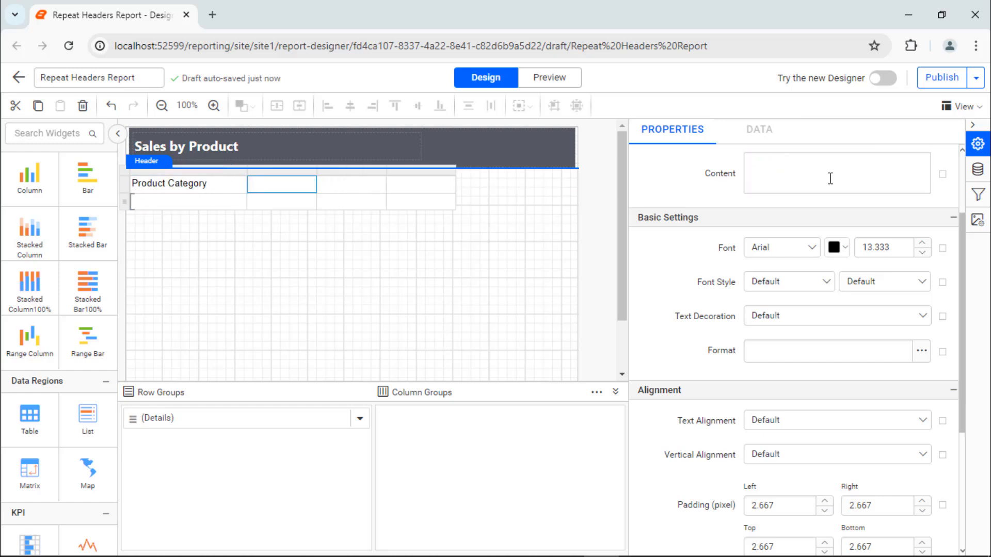
{"action": "left_click", "coordinate": [831, 179]}
{"action": "type", "text": "Sub Category"}
{"action": "left_click", "coordinate": [810, 202]}
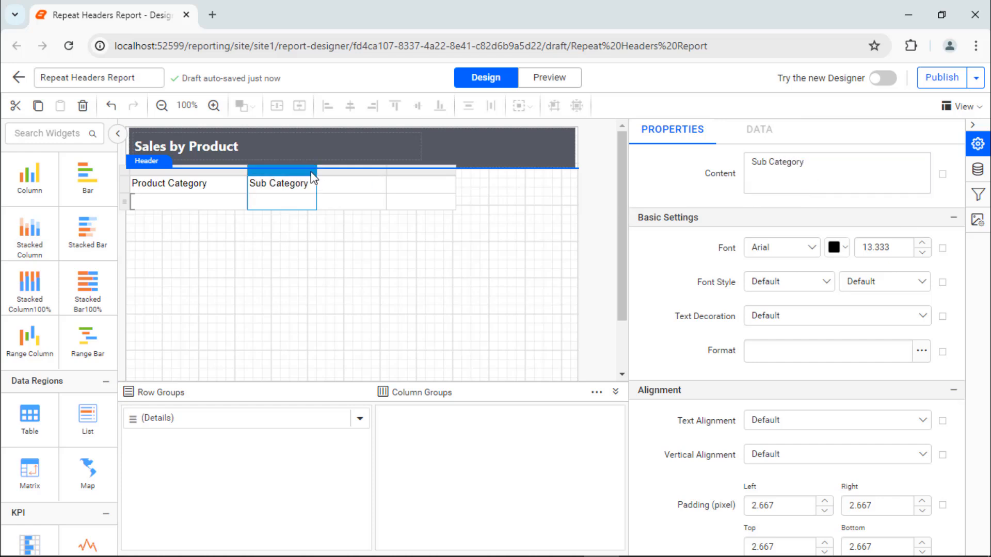
{"action": "left_click_drag", "start_coordinate": [316, 171], "coordinate": [341, 172]}
Step: Label the third table header cell "Quarter" and widen its column by about half
{"action": "left_click", "coordinate": [375, 184]}
{"action": "left_click", "coordinate": [847, 184]}
{"action": "type", "text": "Quarter"}
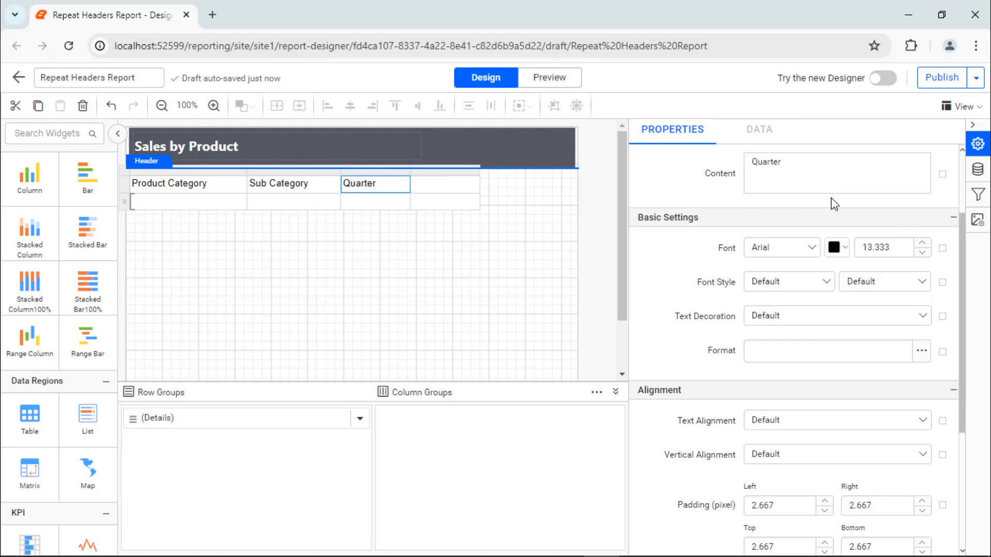
{"action": "left_click_drag", "start_coordinate": [410, 171], "coordinate": [451, 171]}
Step: Label the fourth table header cell "Sales" and widen its column to the header rectangle's right edge
{"action": "left_click", "coordinate": [486, 185]}
{"action": "left_click", "coordinate": [851, 184]}
{"action": "type", "text": "Sales"}
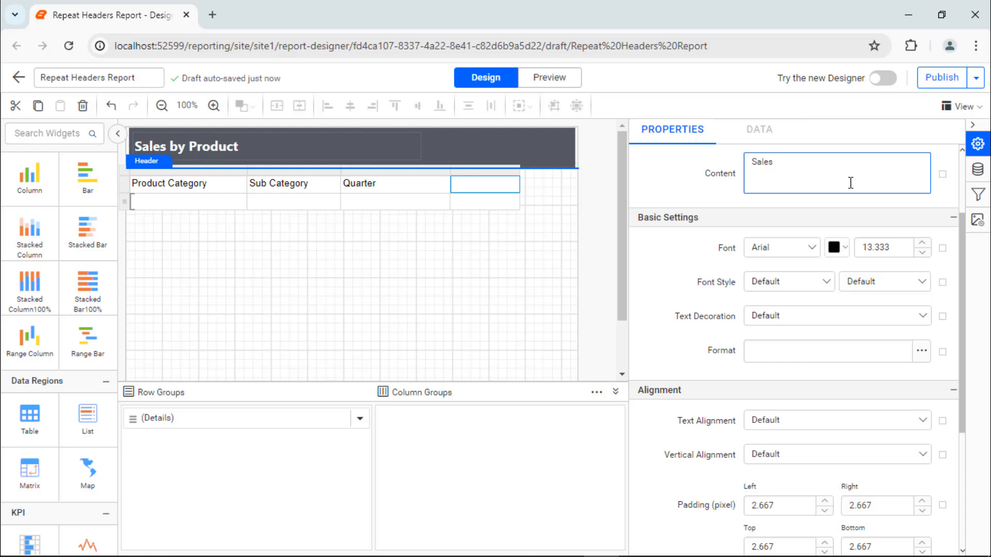
{"action": "left_click", "coordinate": [738, 202]}
{"action": "left_click_drag", "start_coordinate": [520, 172], "coordinate": [576, 175]}
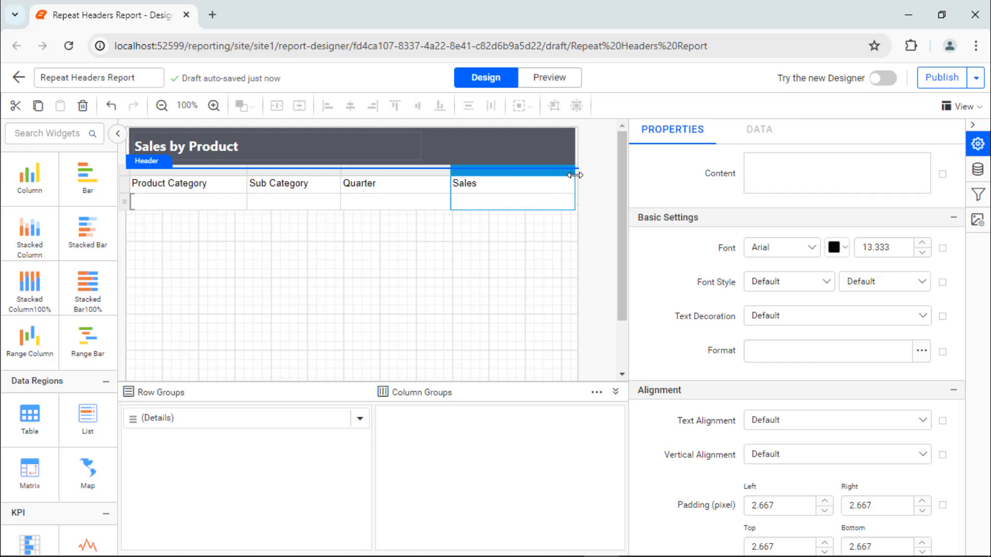
Step: Set the font of the table's header row to Segoe UI with Bold weight
{"action": "left_click", "coordinate": [125, 185]}
{"action": "left_click", "coordinate": [812, 249]}
{"action": "type", "text": "Seg"}
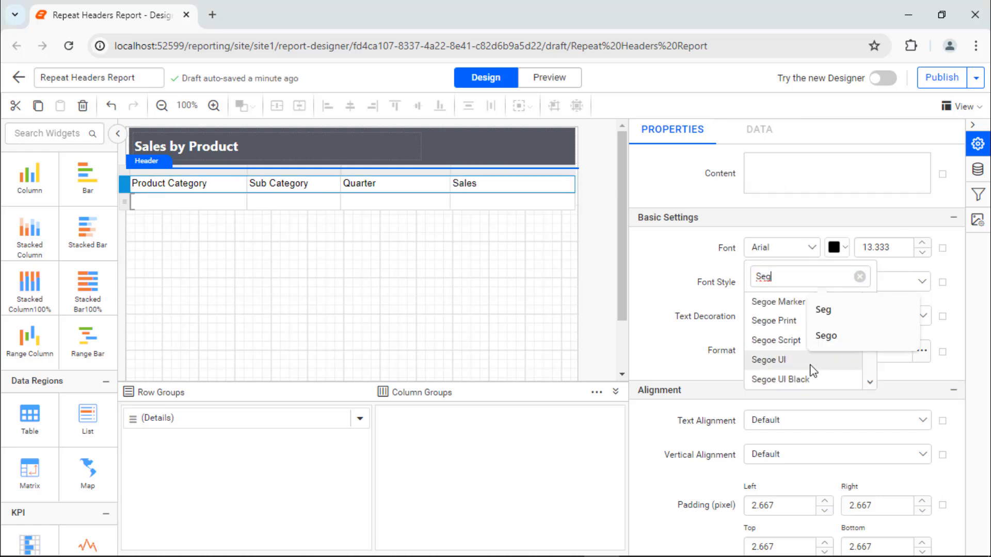
{"action": "left_click", "coordinate": [810, 360]}
{"action": "left_click", "coordinate": [908, 281]}
{"action": "left_click", "coordinate": [903, 353]}
Step: Fill the table's header row with the copied green background color and set its text color to white
{"action": "scroll", "coordinate": [902, 355], "scroll_direction": "down", "scroll_amount": 2}
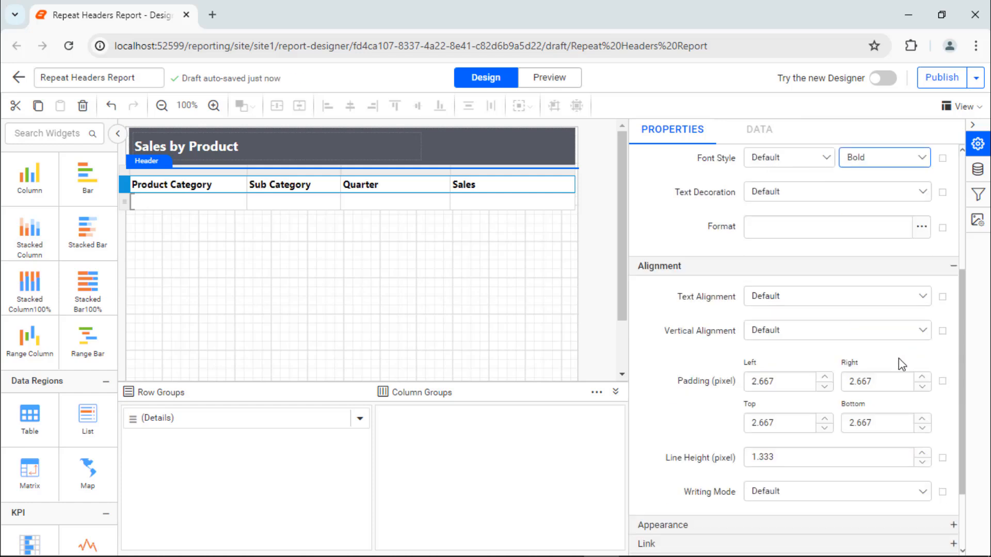
{"action": "left_click", "coordinate": [817, 524]}
{"action": "scroll", "coordinate": [816, 522], "scroll_direction": "down", "scroll_amount": 2}
{"action": "left_click", "coordinate": [760, 432]}
{"action": "left_click", "coordinate": [825, 370]}
{"action": "key", "text": "ctrl+v"}
{"action": "left_click", "coordinate": [832, 396]}
{"action": "scroll", "coordinate": [830, 397], "scroll_direction": "up", "scroll_amount": 5}
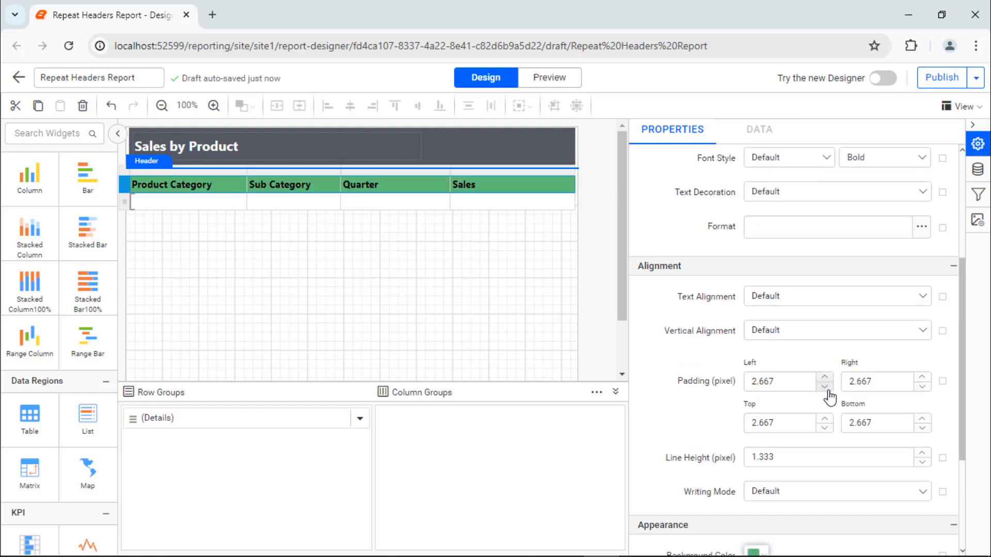
{"action": "left_click", "coordinate": [839, 330]}
{"action": "left_click", "coordinate": [844, 369]}
{"action": "left_click", "coordinate": [913, 536]}
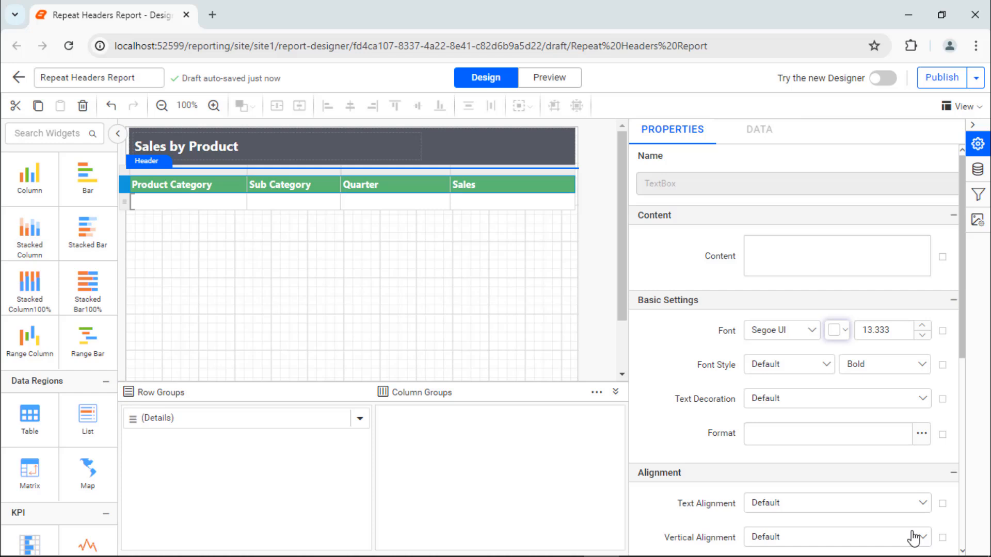
Step: Left-align the Product Category, Sub Category and Quarter header cells and right-align the Sales header cell
{"action": "left_click", "coordinate": [851, 503]}
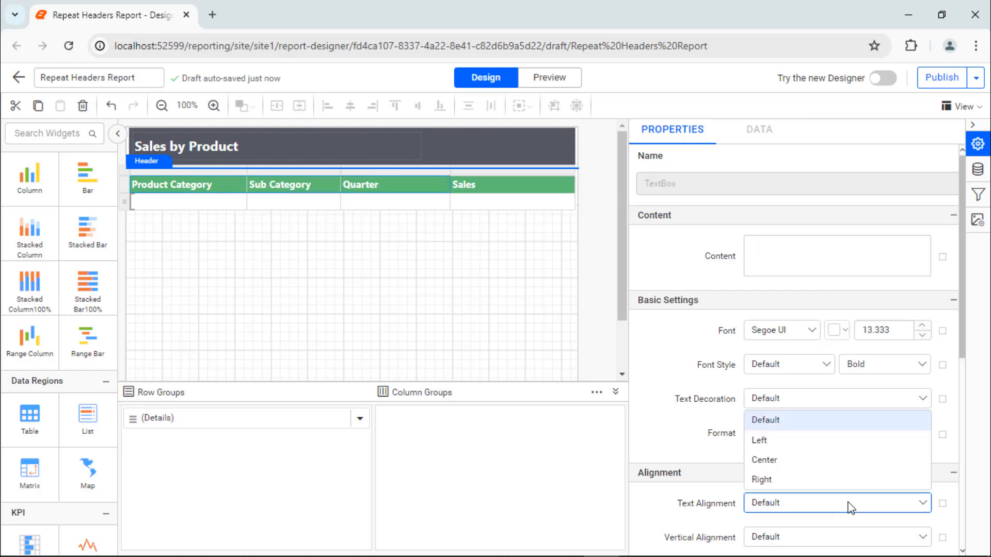
{"action": "left_click", "coordinate": [812, 440]}
{"action": "left_click", "coordinate": [539, 186]}
{"action": "left_click", "coordinate": [836, 503]}
{"action": "left_click", "coordinate": [790, 480]}
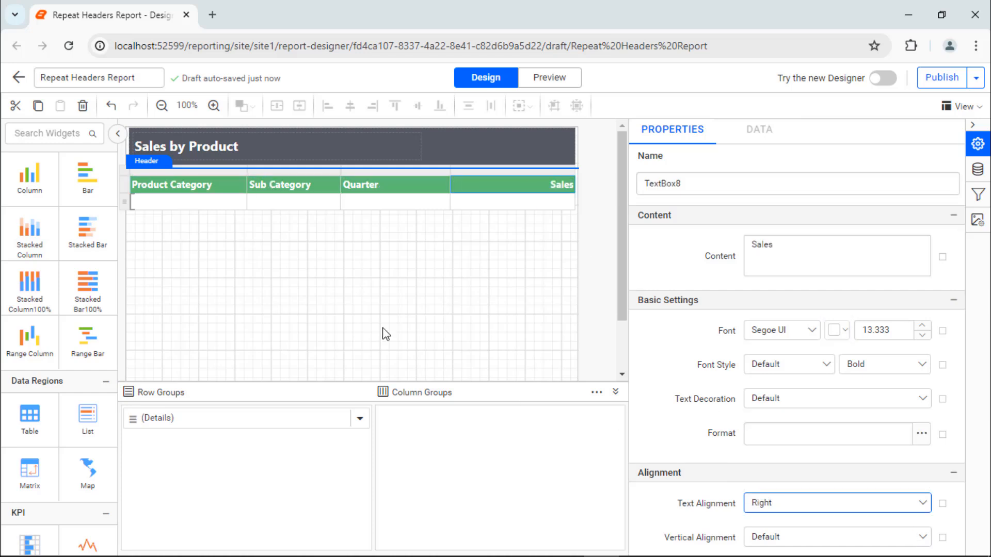
Step: Set the vertical alignment of the table's header row to Middle
{"action": "left_click", "coordinate": [124, 184]}
{"action": "left_click", "coordinate": [818, 536]}
{"action": "left_click", "coordinate": [791, 498]}
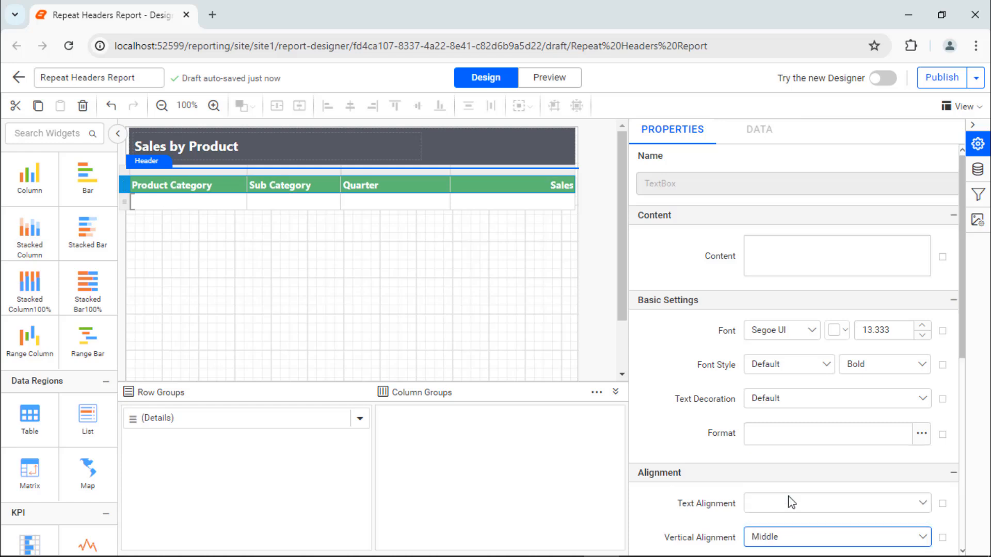
Step: Bind the four detail row cells to the fields ProdCat, SubCat, OrderQtr and Sales, in that order
{"action": "left_click", "coordinate": [243, 202]}
{"action": "left_click", "coordinate": [274, 246]}
{"action": "left_click", "coordinate": [333, 201]}
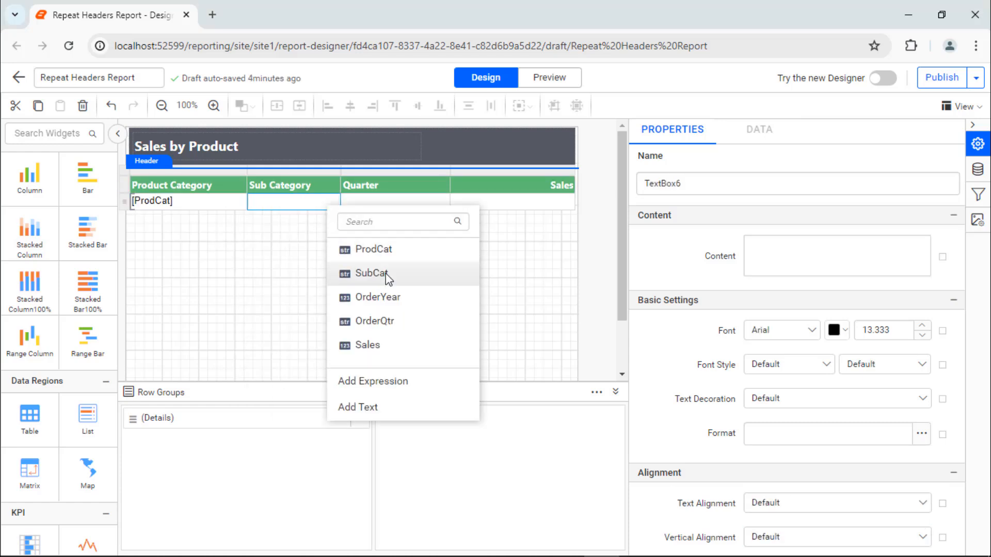
{"action": "left_click", "coordinate": [388, 279]}
{"action": "left_click", "coordinate": [442, 200]}
{"action": "left_click", "coordinate": [480, 321]}
{"action": "left_click", "coordinate": [568, 203]}
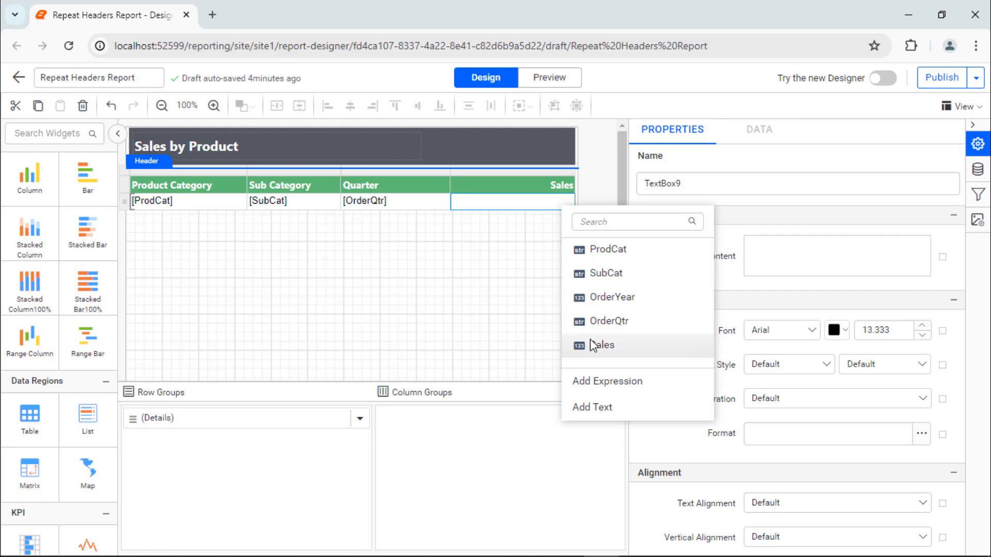
{"action": "left_click", "coordinate": [593, 345]}
Step: Left-align the ProdCat and SubCat detail cells and right-align the Sales detail cell
{"action": "left_click", "coordinate": [227, 203]}
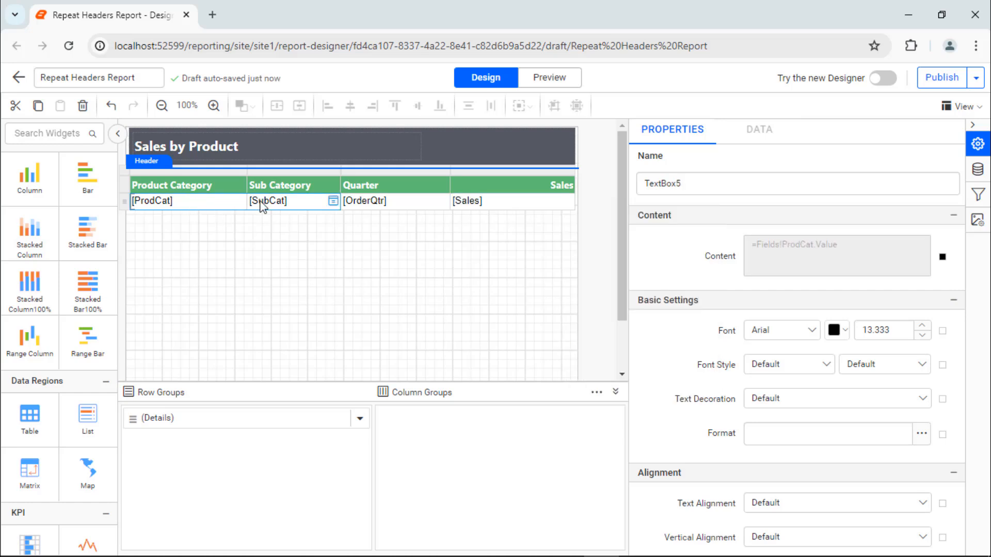
{"action": "left_click", "coordinate": [263, 206], "text": "ctrl"}
{"action": "left_click", "coordinate": [795, 504]}
{"action": "left_click", "coordinate": [764, 440]}
{"action": "left_click", "coordinate": [473, 206]}
{"action": "left_click", "coordinate": [809, 503]}
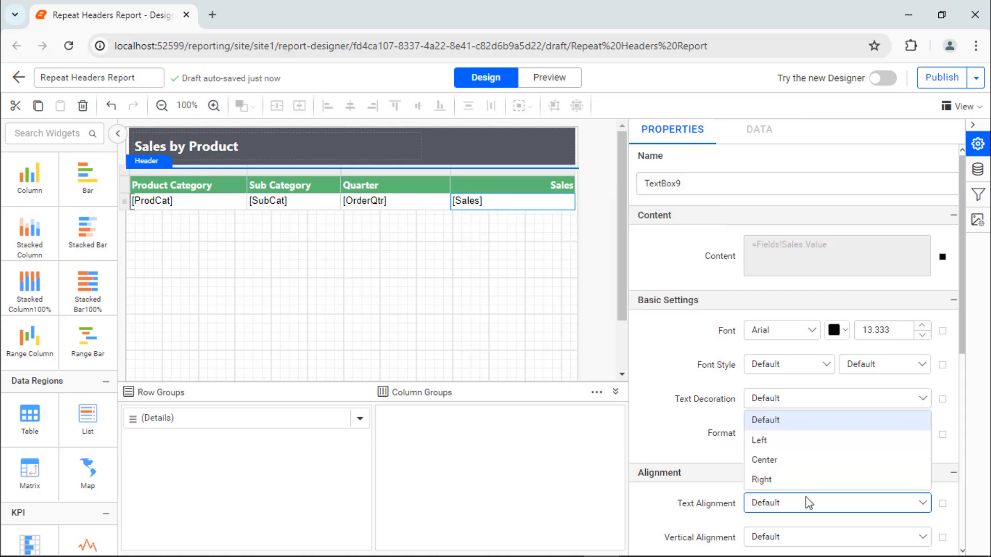
{"action": "left_click", "coordinate": [800, 480]}
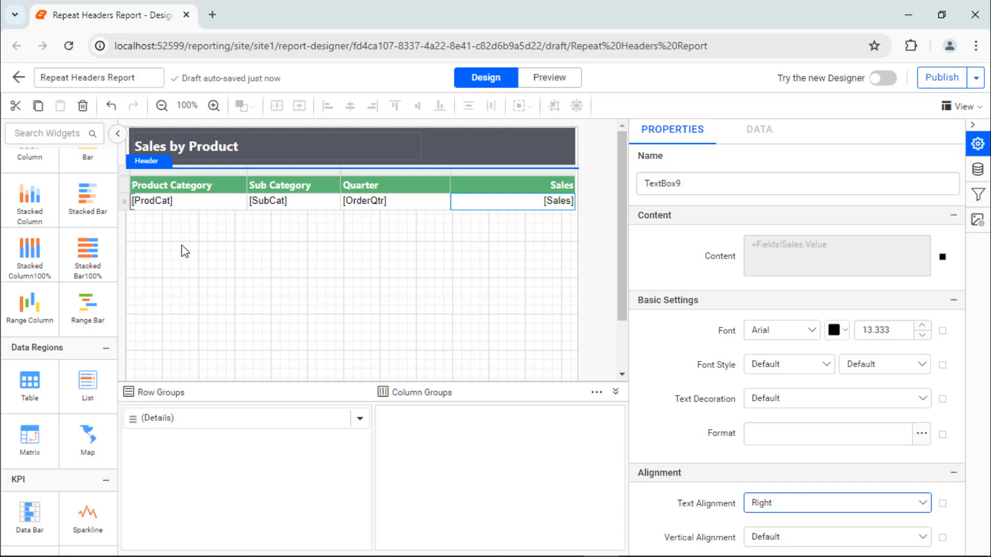
Step: Set the vertical alignment of the table's detail row to Middle
{"action": "left_click", "coordinate": [124, 202]}
{"action": "left_click", "coordinate": [857, 537]}
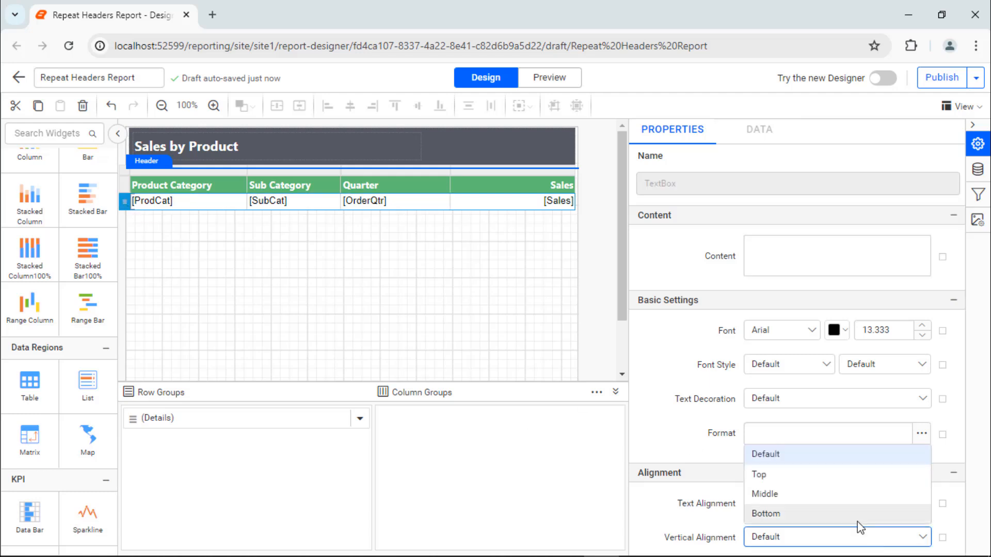
{"action": "left_click", "coordinate": [841, 494]}
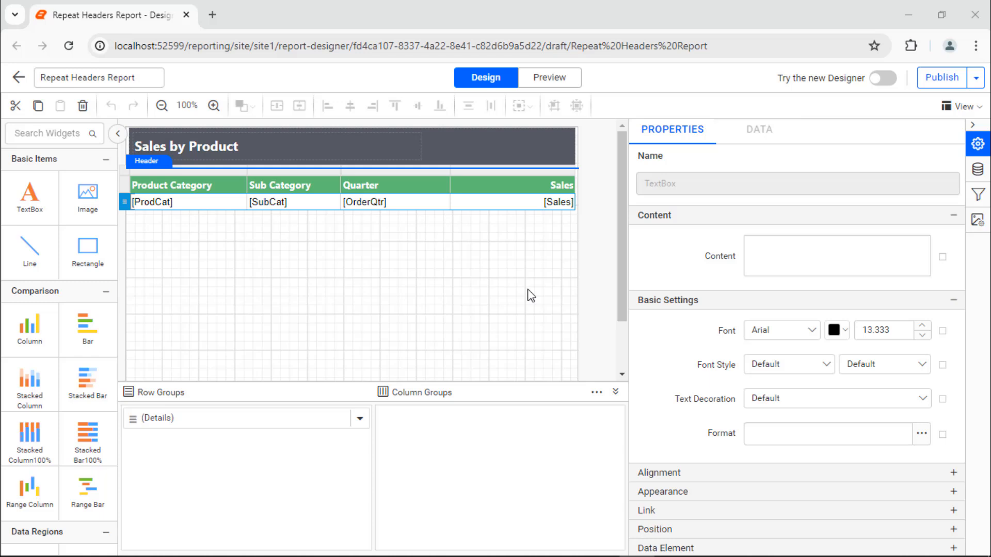
Step: Format the Sales detail cell as Currency with 2 decimal places in the English (United States) culture
{"action": "left_click", "coordinate": [506, 201]}
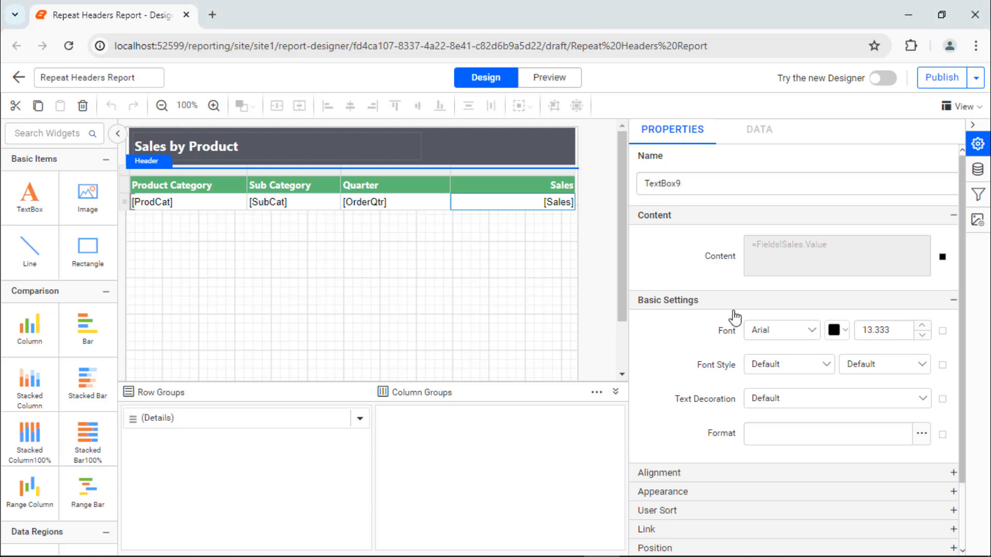
{"action": "left_click", "coordinate": [922, 434]}
{"action": "left_click", "coordinate": [511, 217]}
{"action": "left_click", "coordinate": [495, 259]}
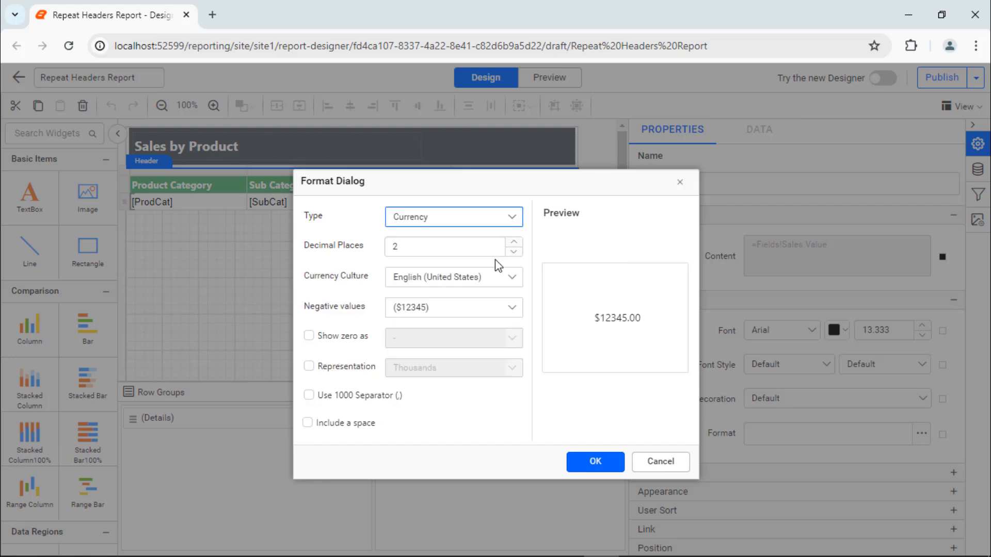
{"action": "left_click", "coordinate": [587, 461]}
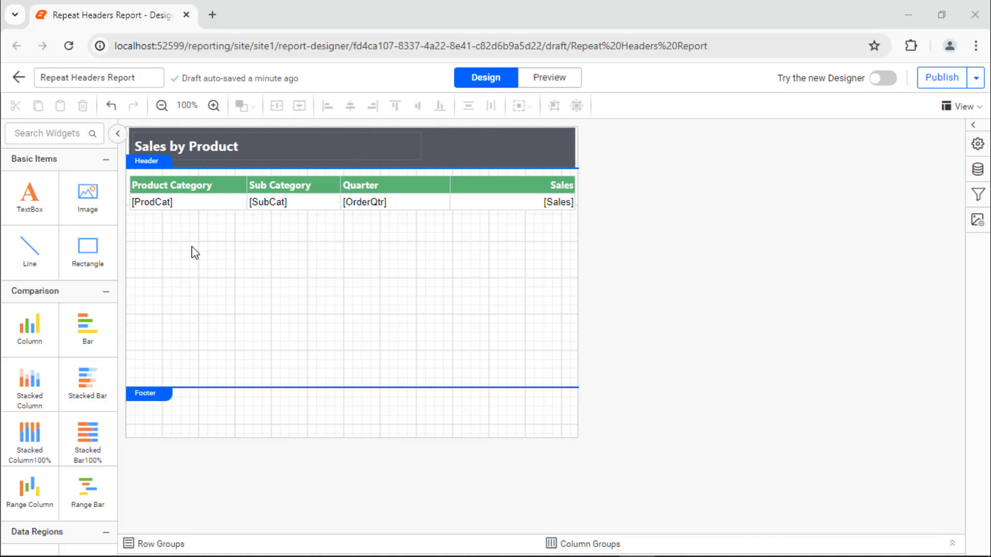
Step: Show the table's static row and column members in the row and column groups
{"action": "left_click", "coordinate": [194, 185]}
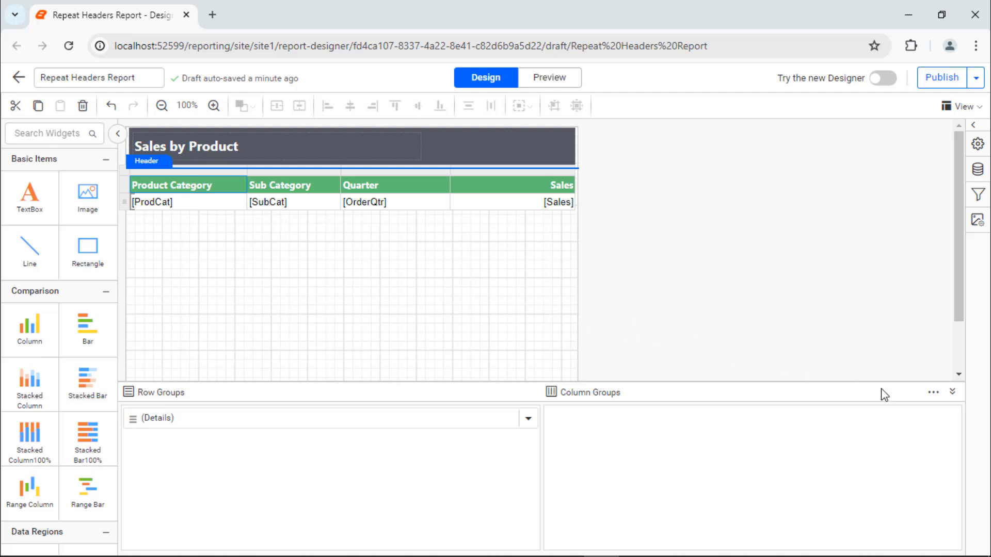
{"action": "left_click", "coordinate": [933, 393]}
{"action": "left_click", "coordinate": [912, 412]}
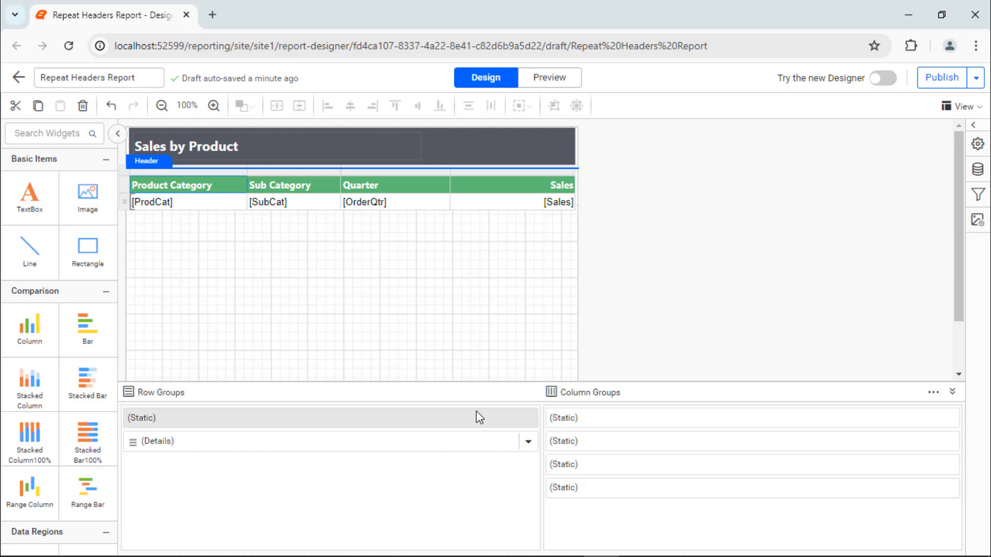
Step: Enable Repeat On New Page for the static row group above Details and set its Keep With Group to After
{"action": "left_click", "coordinate": [972, 150]}
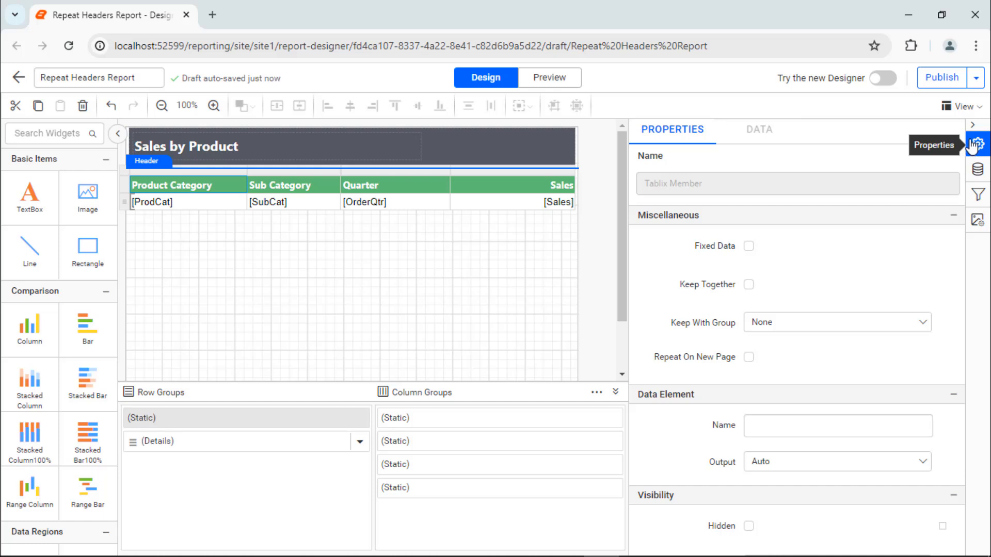
{"action": "left_click", "coordinate": [748, 358]}
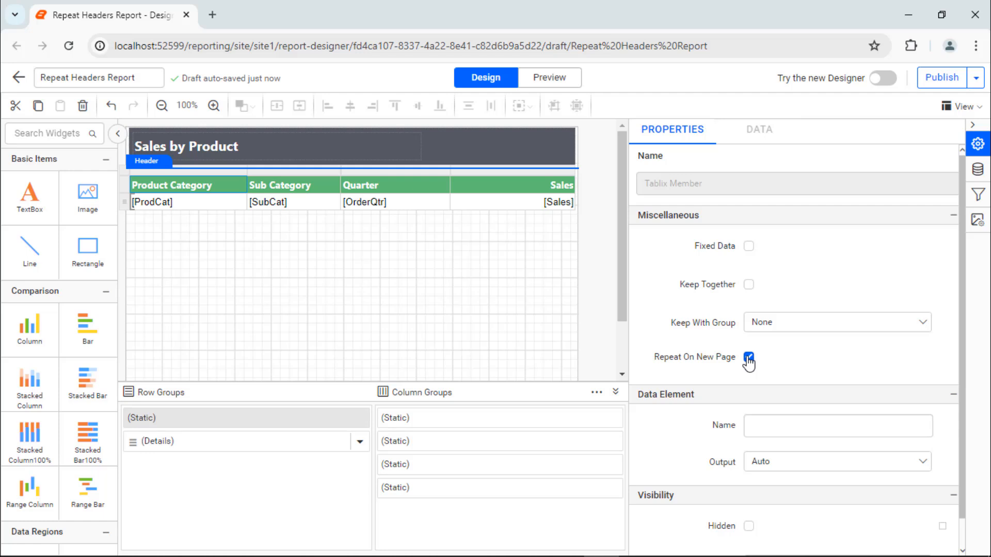
{"action": "left_click", "coordinate": [806, 325]}
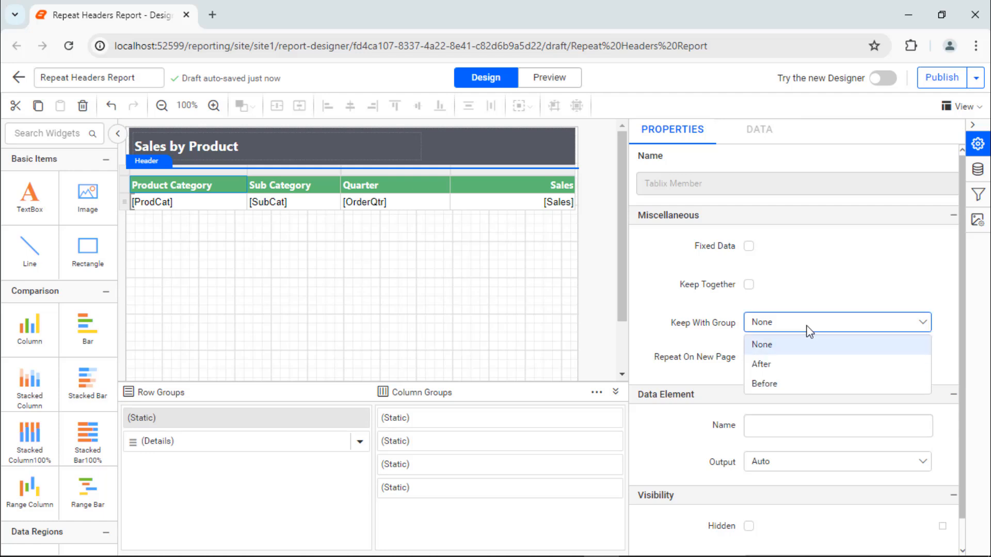
{"action": "left_click", "coordinate": [805, 365]}
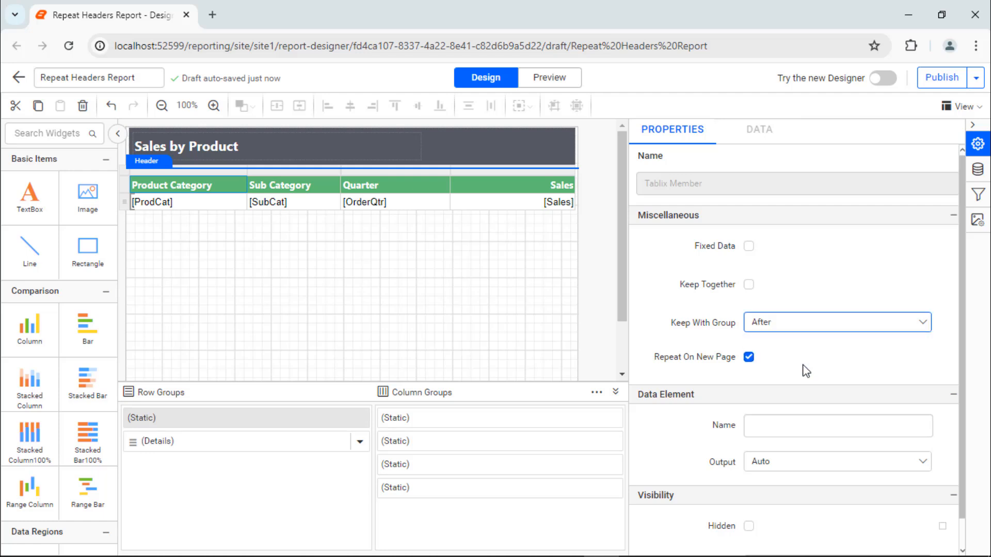
{"action": "left_click", "coordinate": [602, 137]}
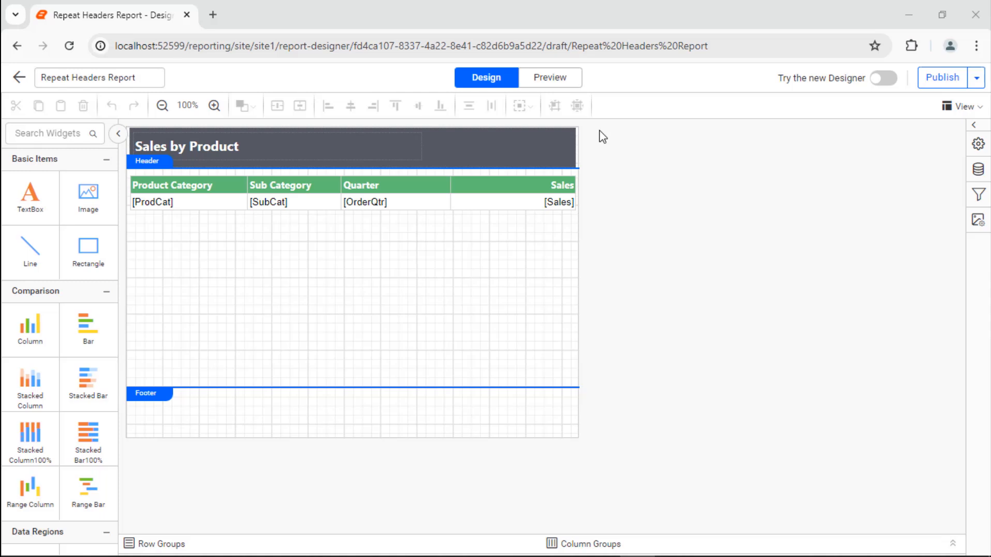
Step: Preview the report and go through its pages up to page 4 to check that the table headers repeat
{"action": "left_click", "coordinate": [549, 78]}
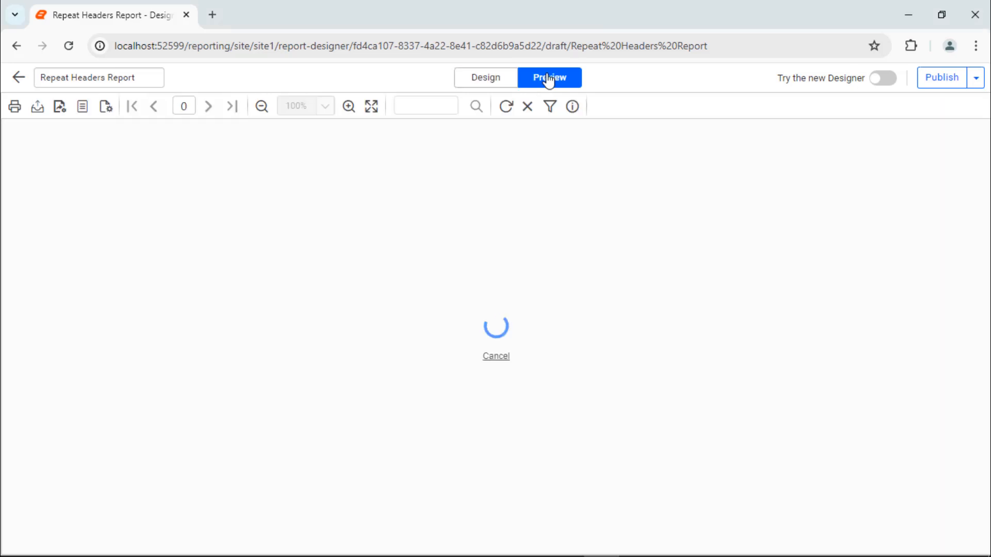
{"action": "left_click", "coordinate": [230, 108]}
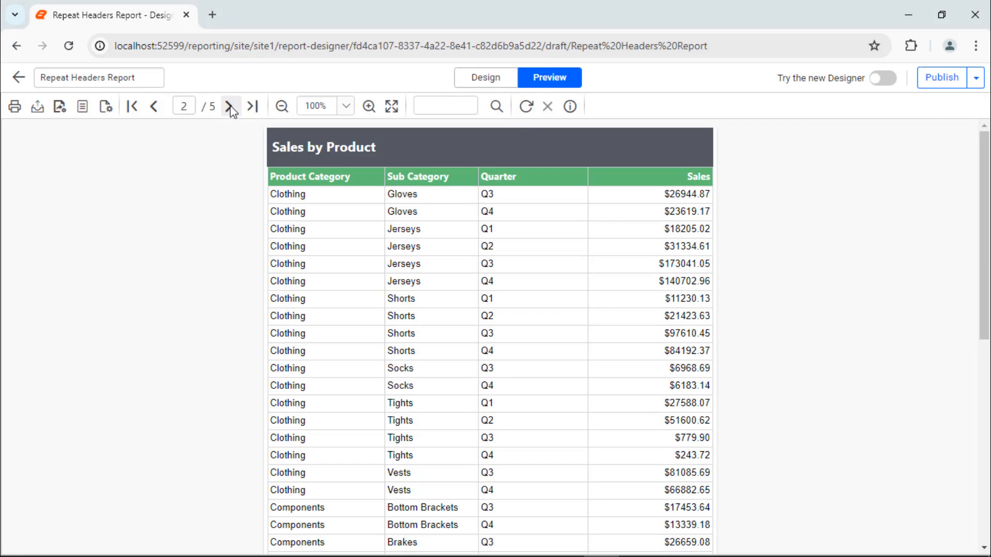
{"action": "left_click", "coordinate": [229, 108]}
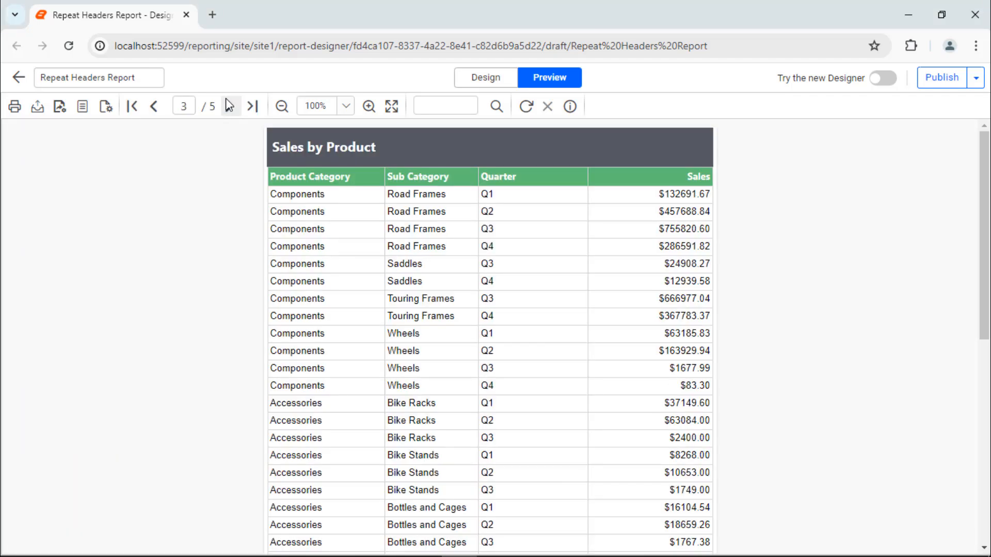
{"action": "left_click", "coordinate": [229, 107]}
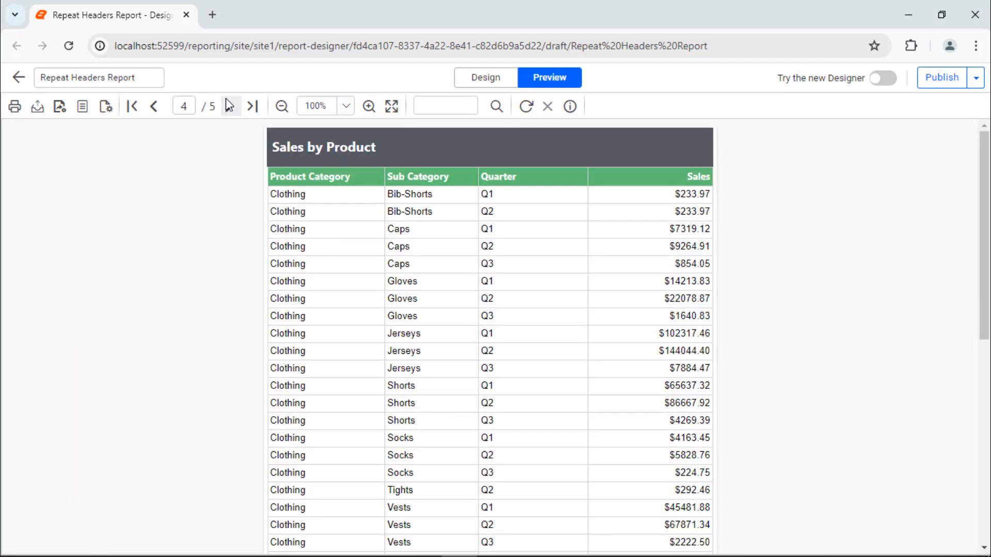